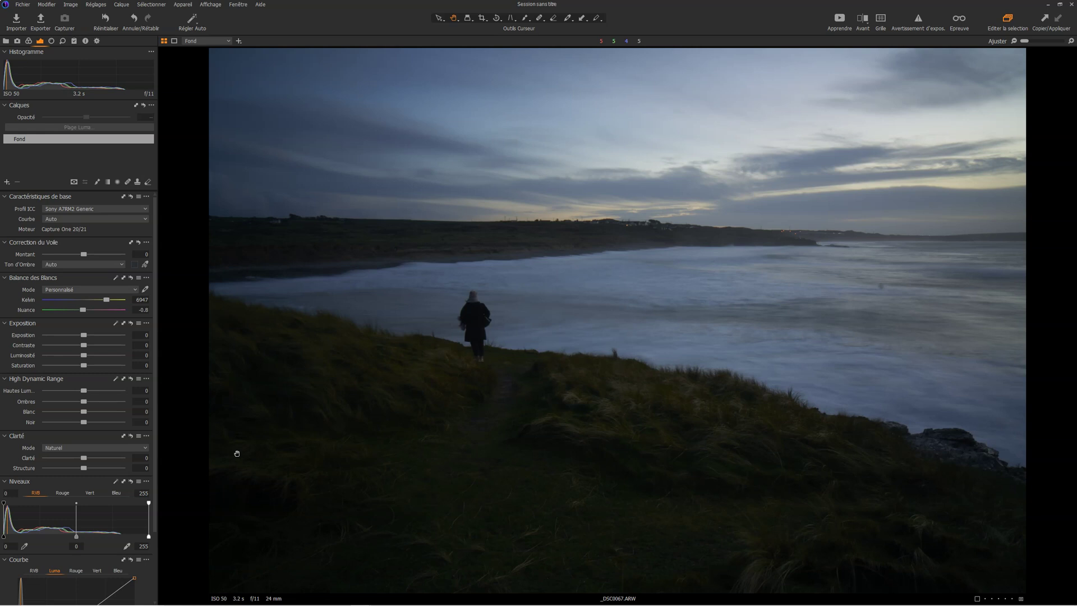
Switch to the Chrome browser, browse the blog's posts and open the one titled "Nouveau : Capture One 21".
left_click(234, 448)
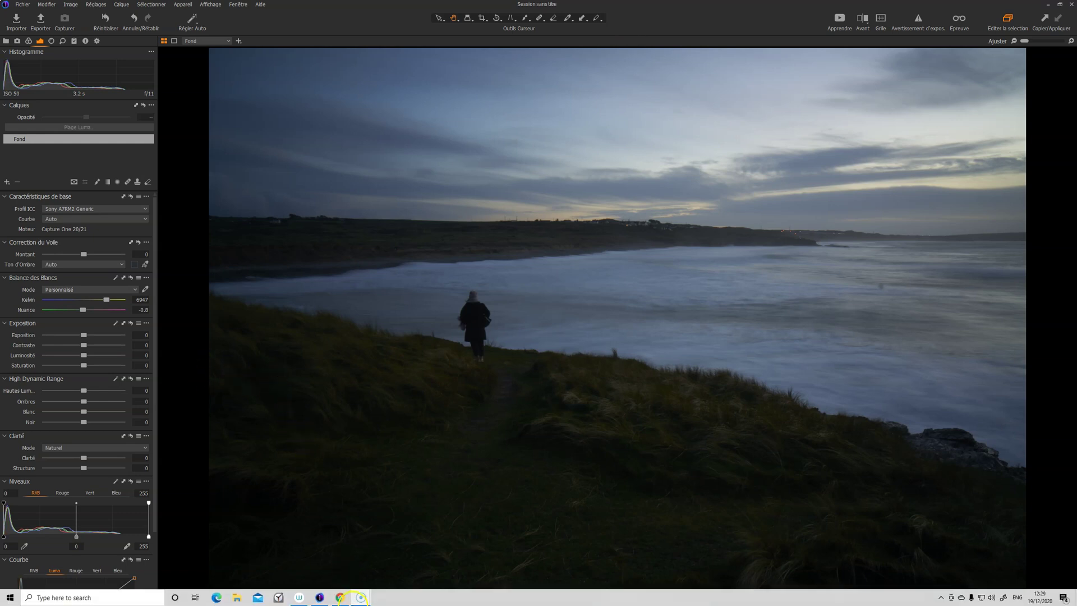
left_click(340, 599)
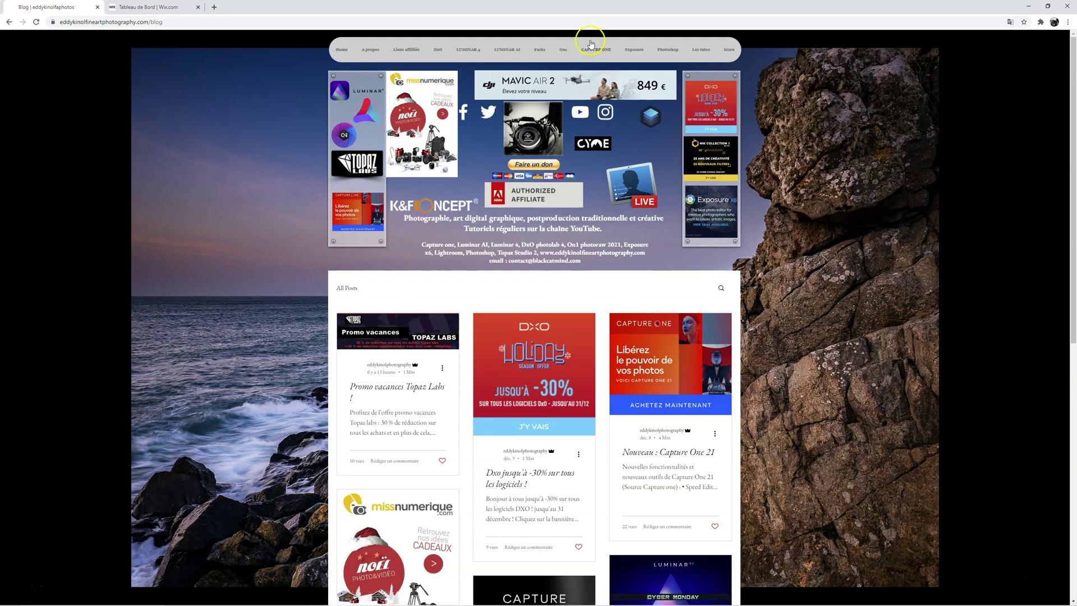
mouse_move(729, 49)
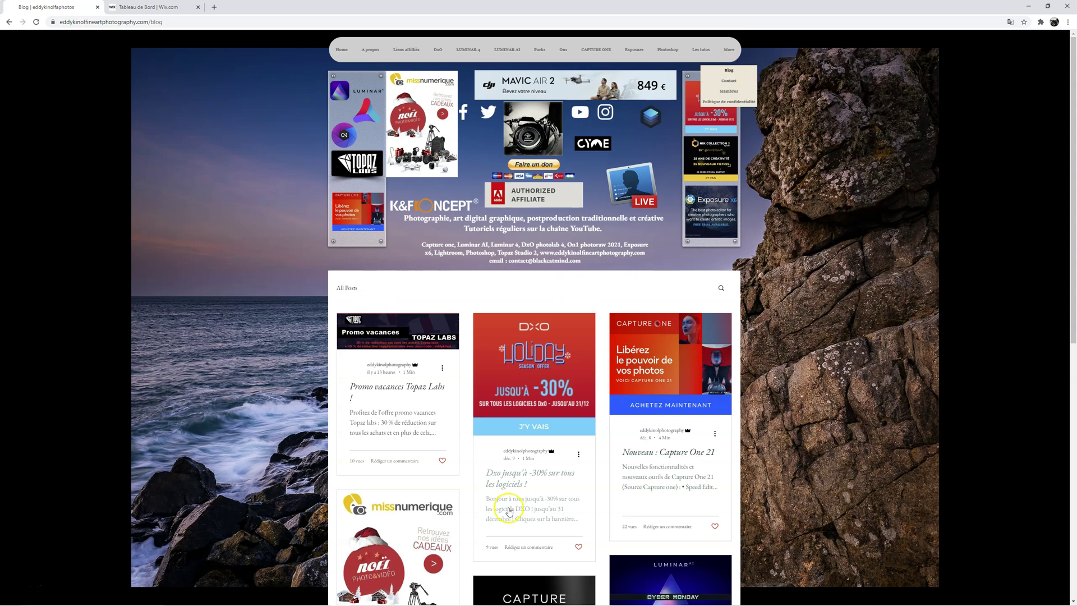
scroll(662, 412, "down", 4)
scroll(661, 414, "down", 4)
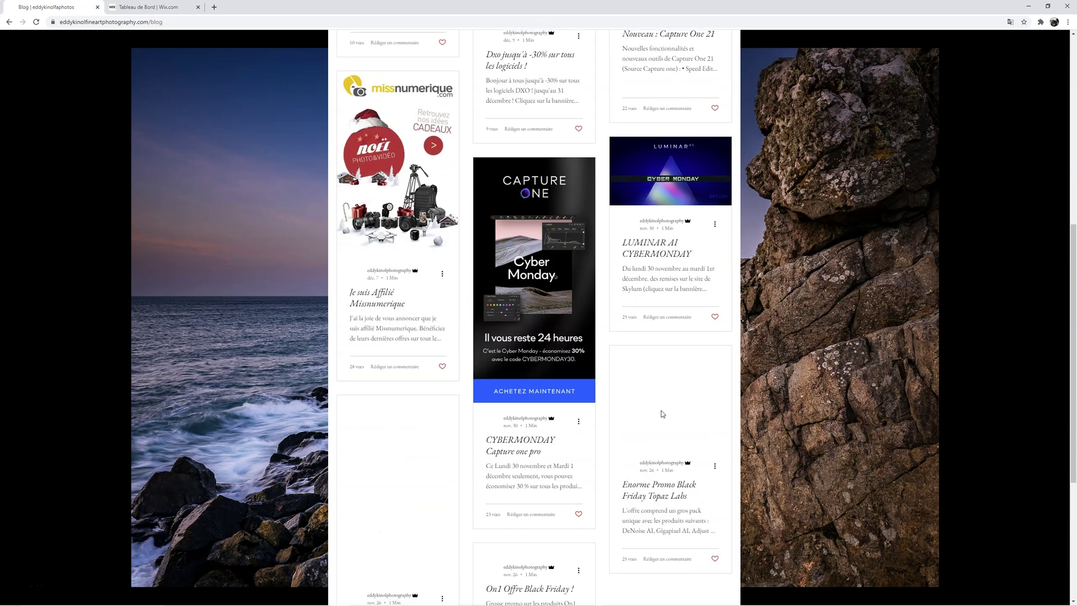
scroll(662, 414, "up", 8)
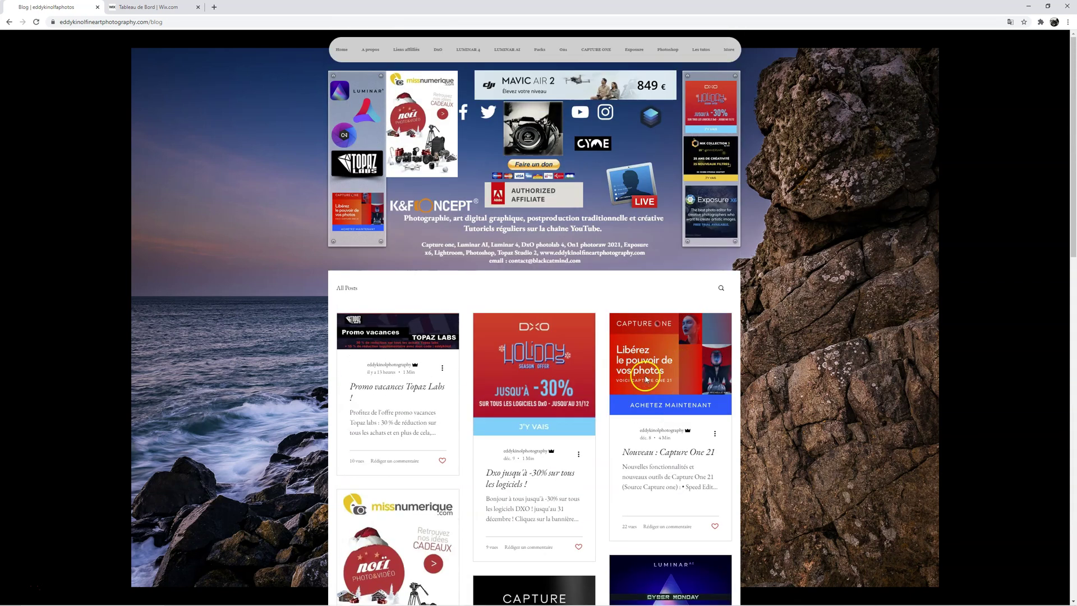
left_click(659, 455)
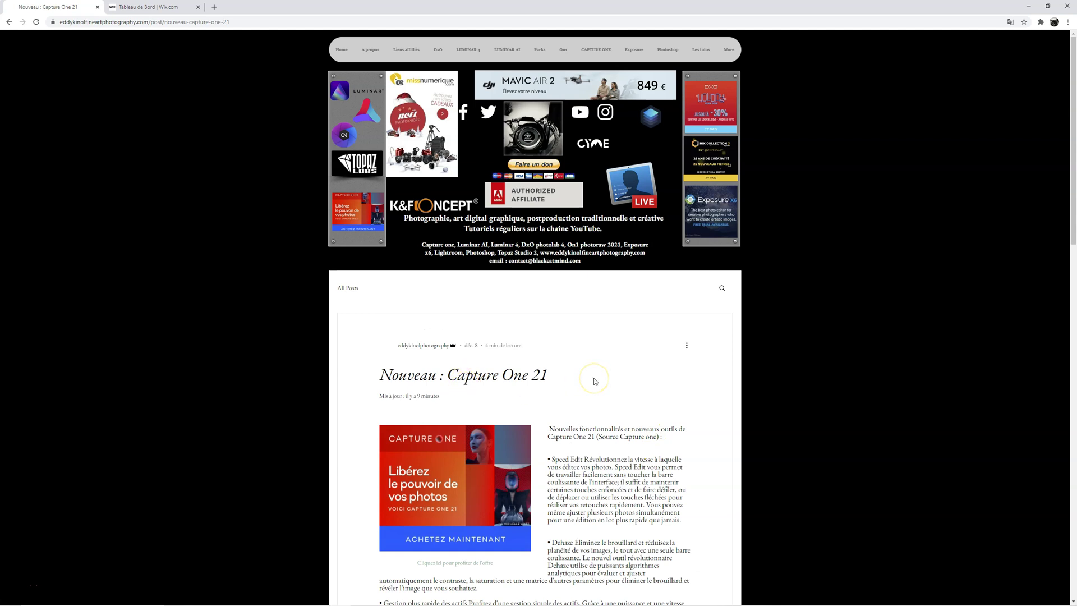
Read through the blog post's list of new Capture One 21 features and tools.
scroll(595, 382, "down", 2)
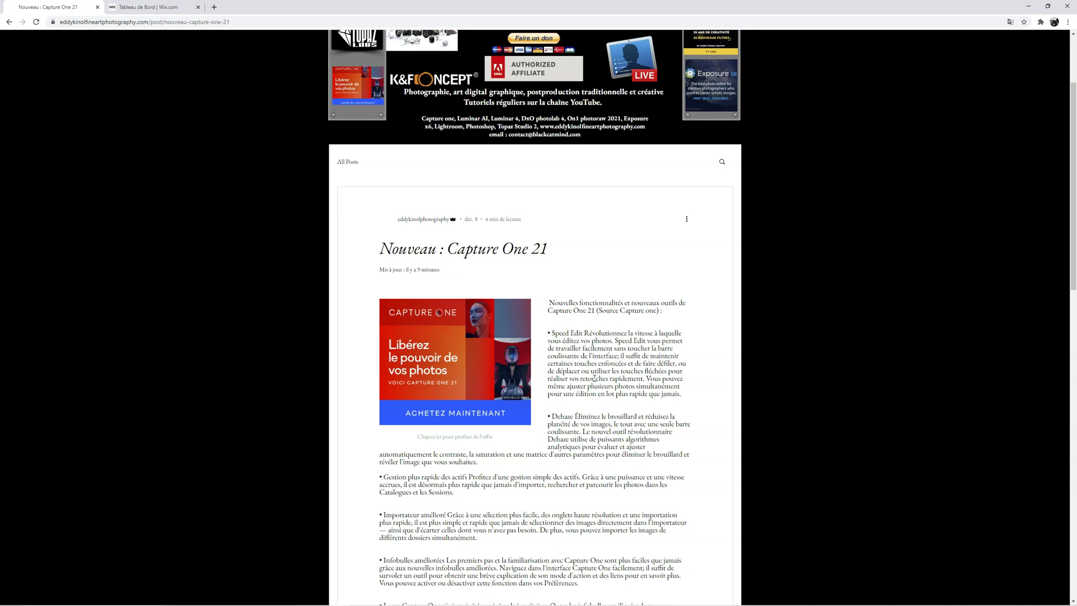
scroll(595, 379, "down", 2)
scroll(638, 301, "down", 6)
scroll(638, 301, "up", 3)
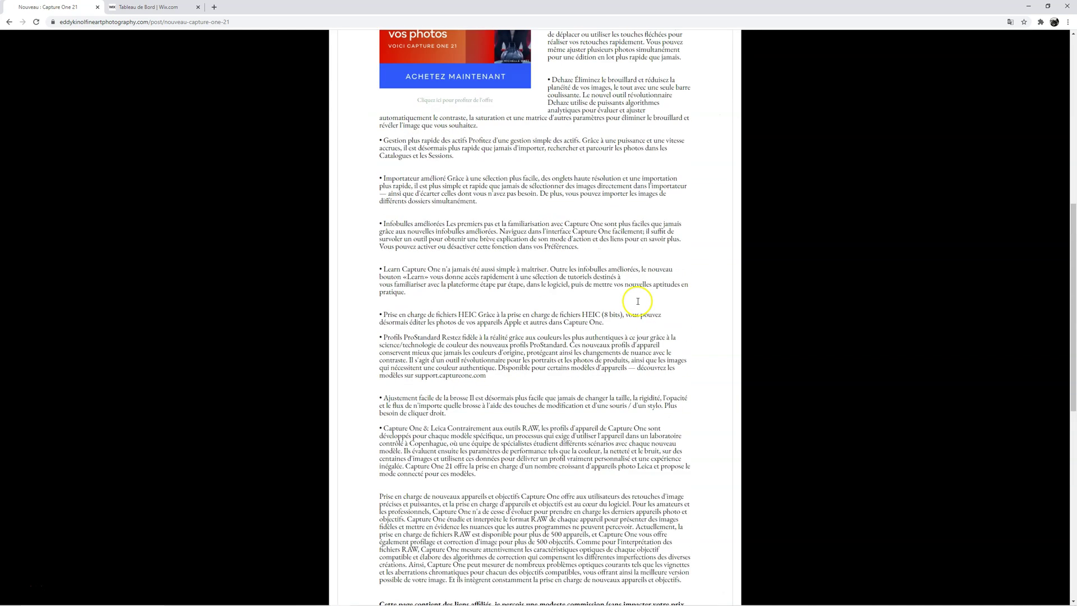
scroll(638, 301, "up", 3)
scroll(637, 301, "down", 3)
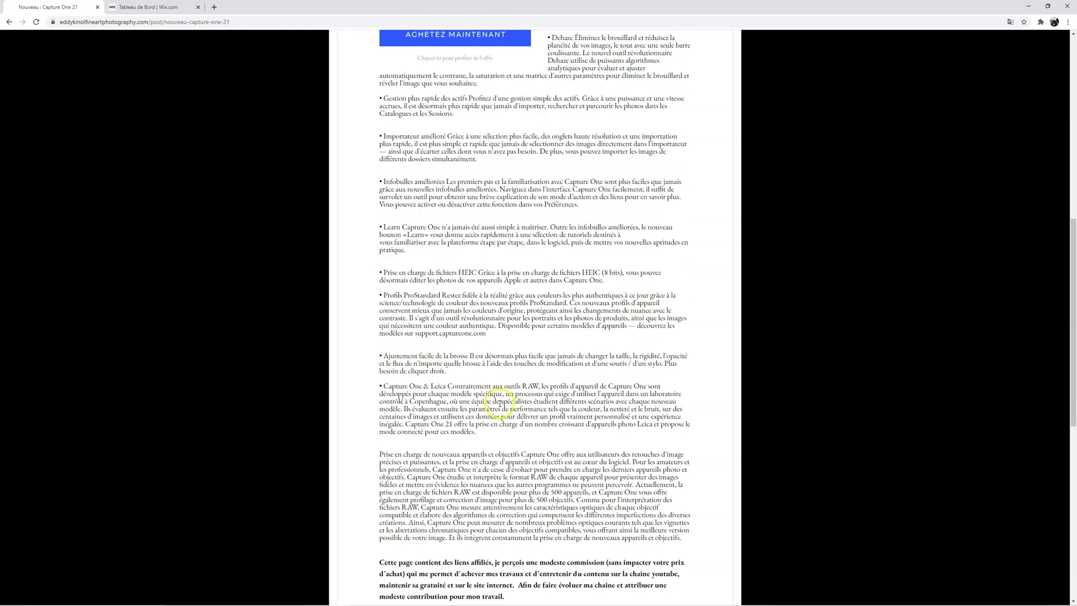
scroll(599, 147, "up", 4)
scroll(599, 230, "down", 3)
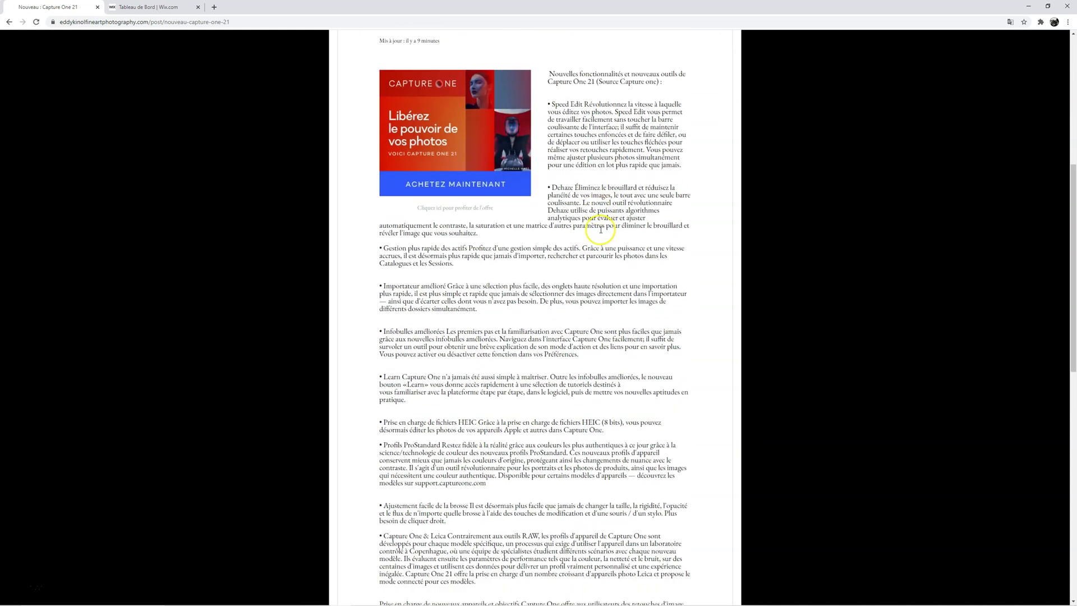
scroll(556, 399, "up", 5)
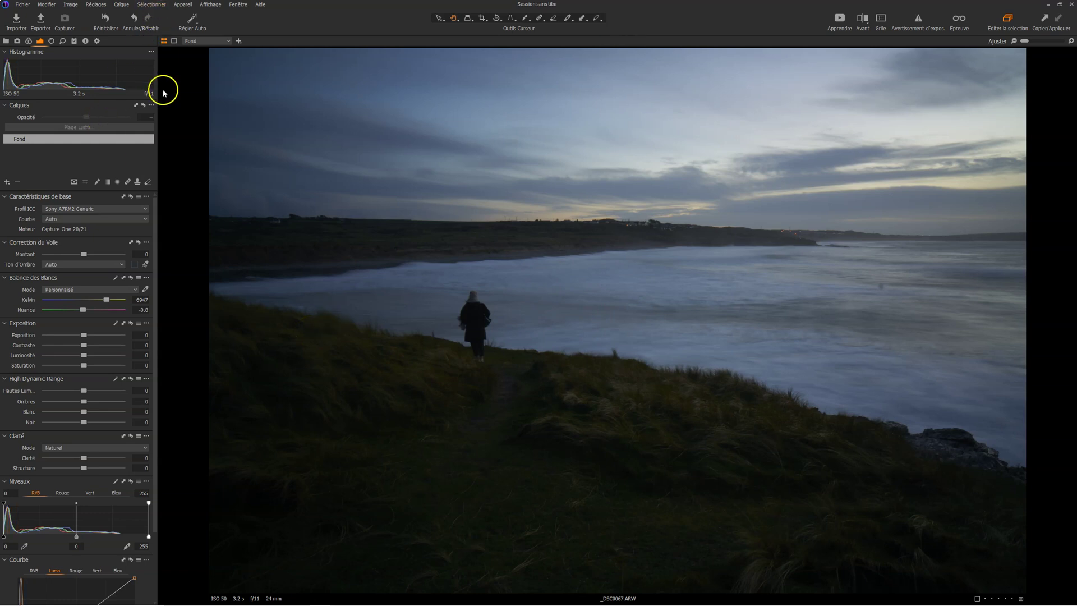
In Capture One, review the Speed Edit key assignments (Touches Edition Rapide) among the keyboard shortcuts and close the dialog.
left_click(40, 5)
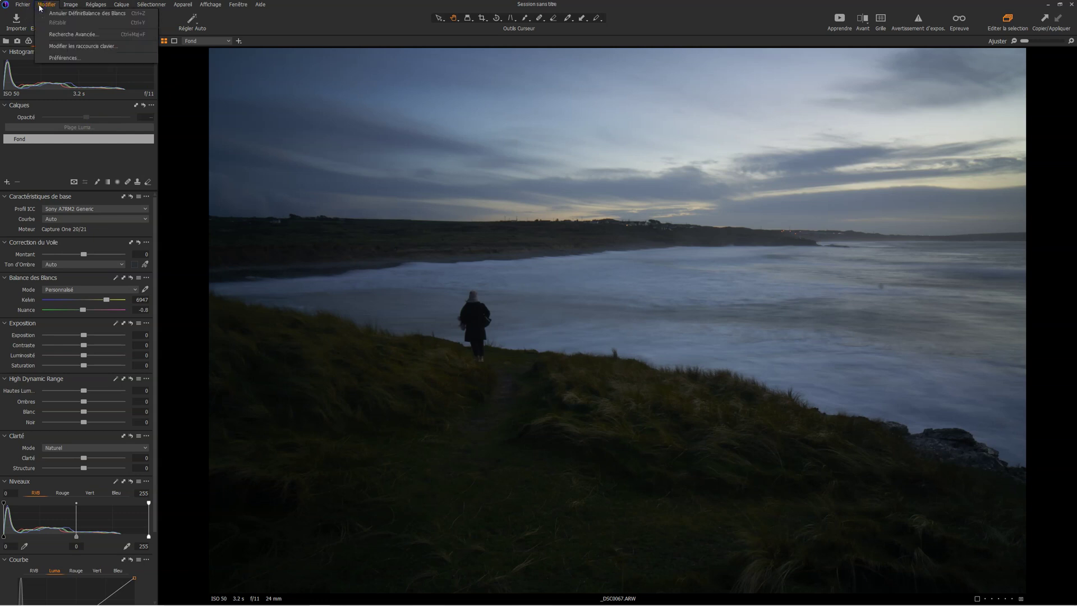
left_click(71, 46)
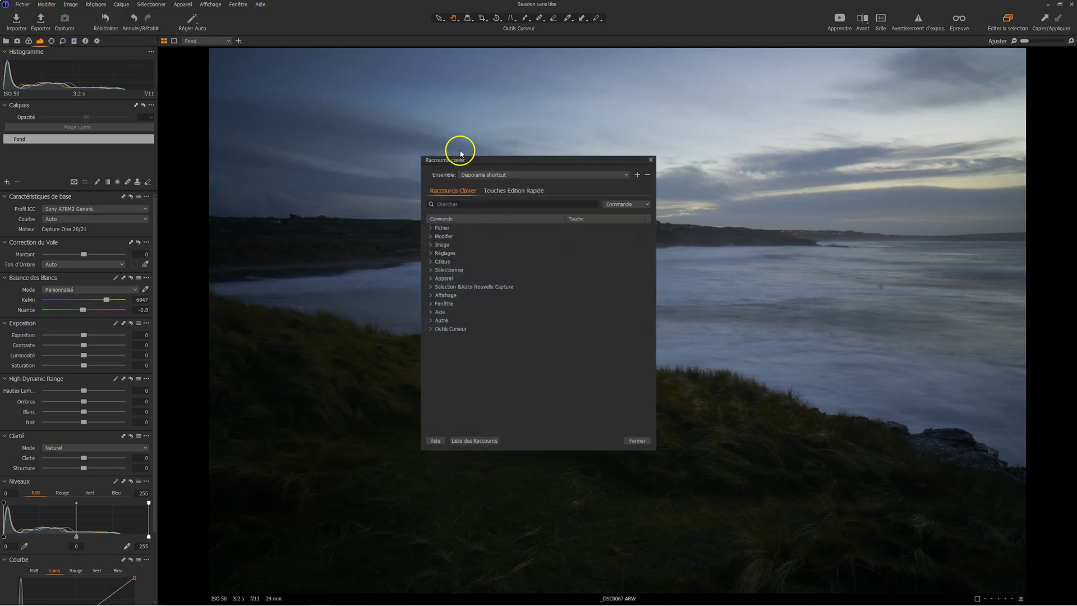
left_click(519, 194)
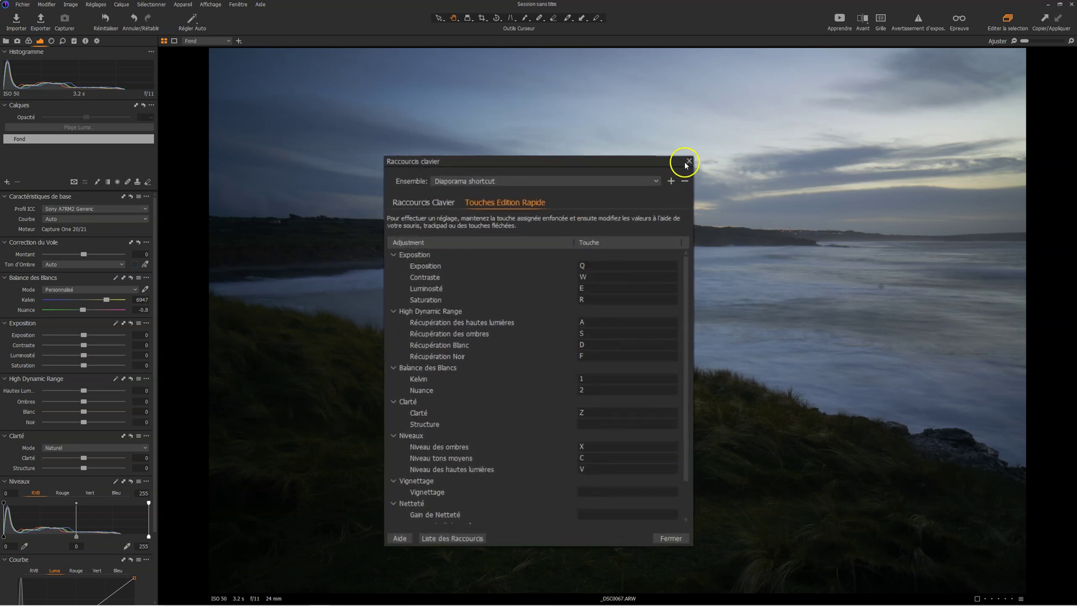
scroll(592, 412, "down", 3)
scroll(591, 412, "up", 3)
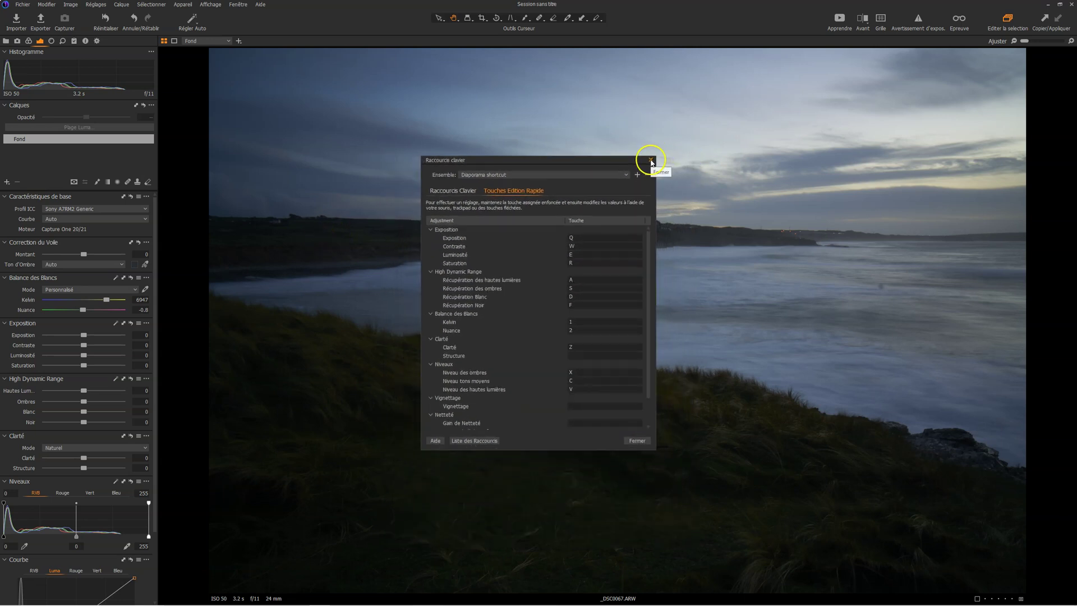
left_click(157, 193)
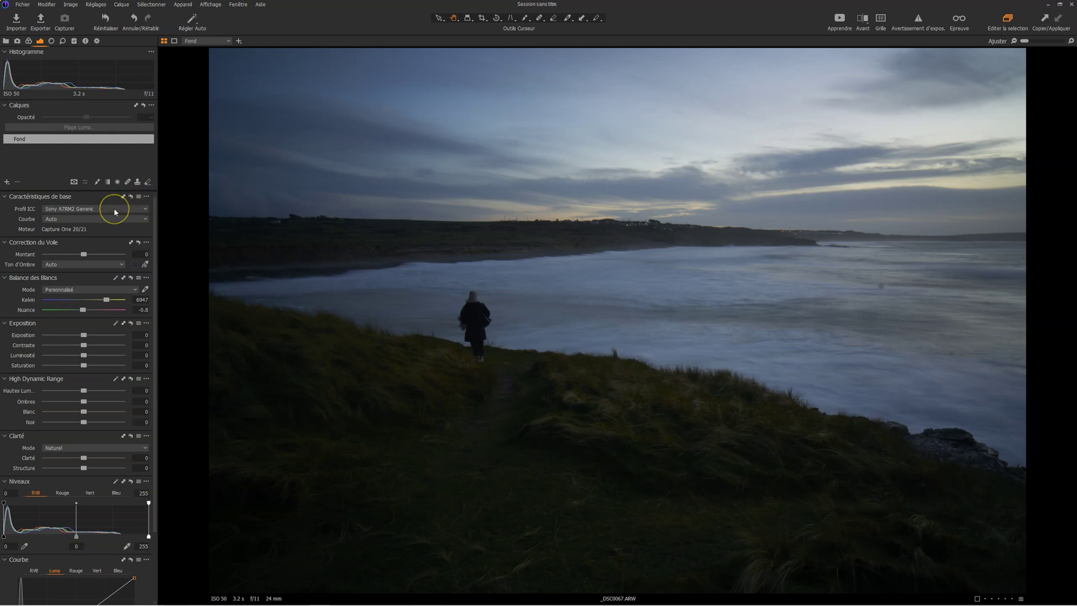
Set the photo's ICC profile to Sony A7RM2 ProStandard and its base curve to Réponse linéaire.
left_click(114, 211)
left_click(89, 237)
left_click(163, 224)
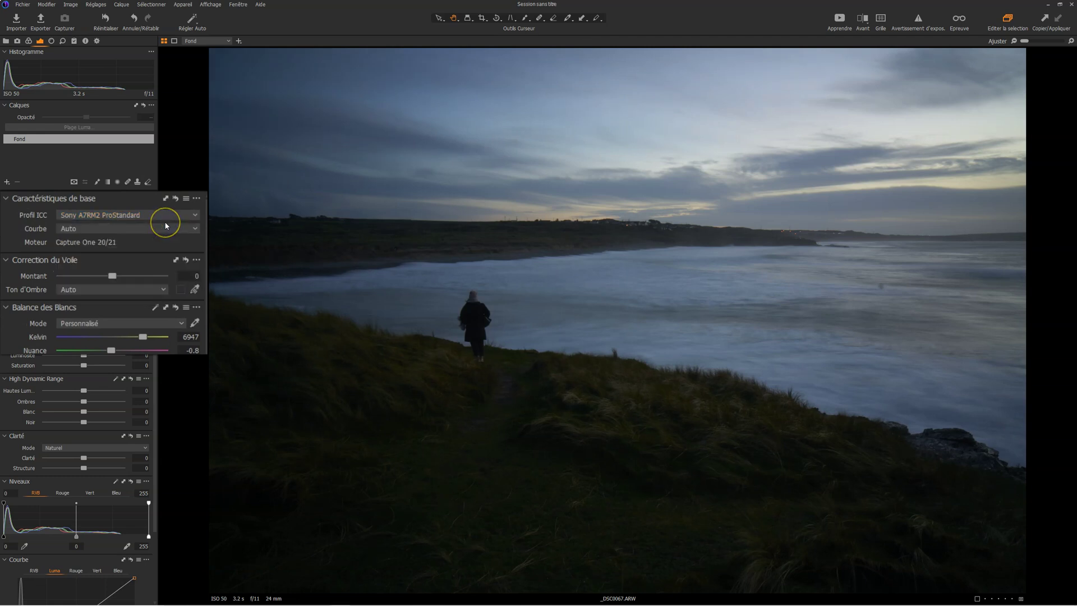
left_click(151, 208)
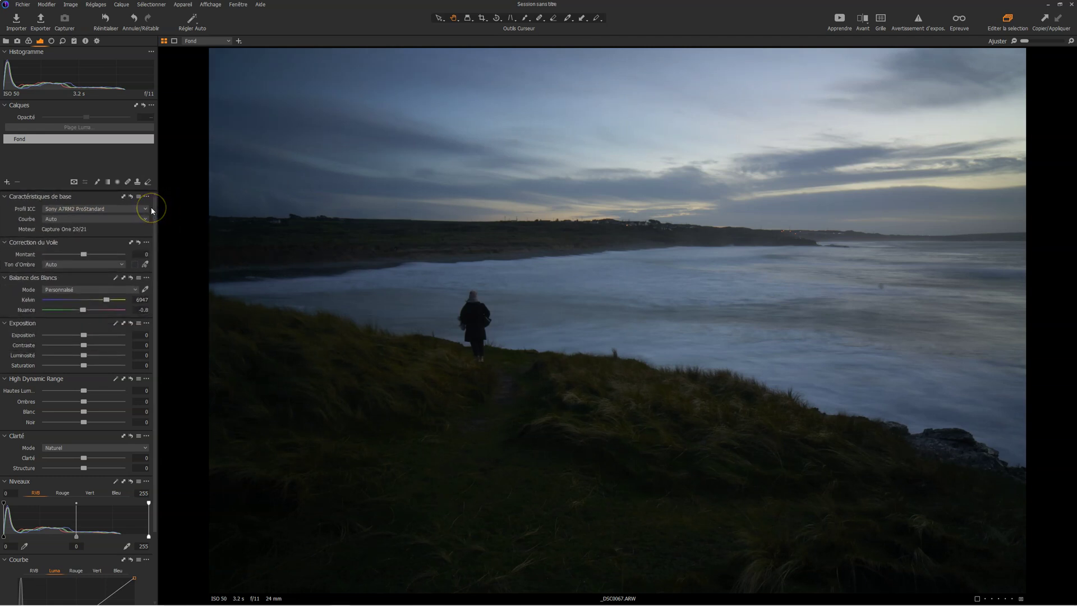
left_click(104, 209)
left_click(106, 219)
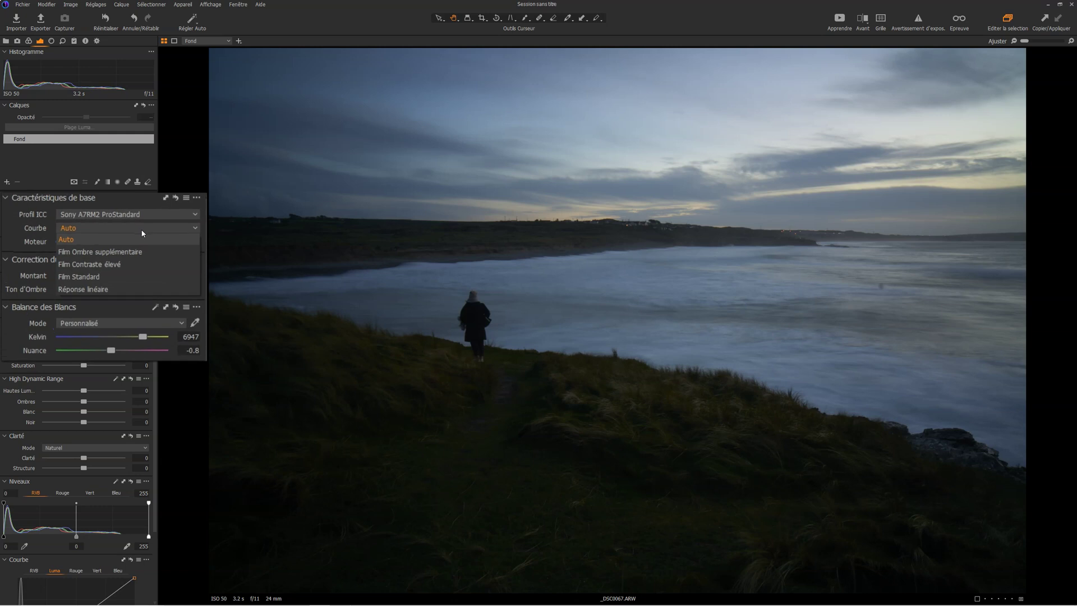
left_click(70, 264)
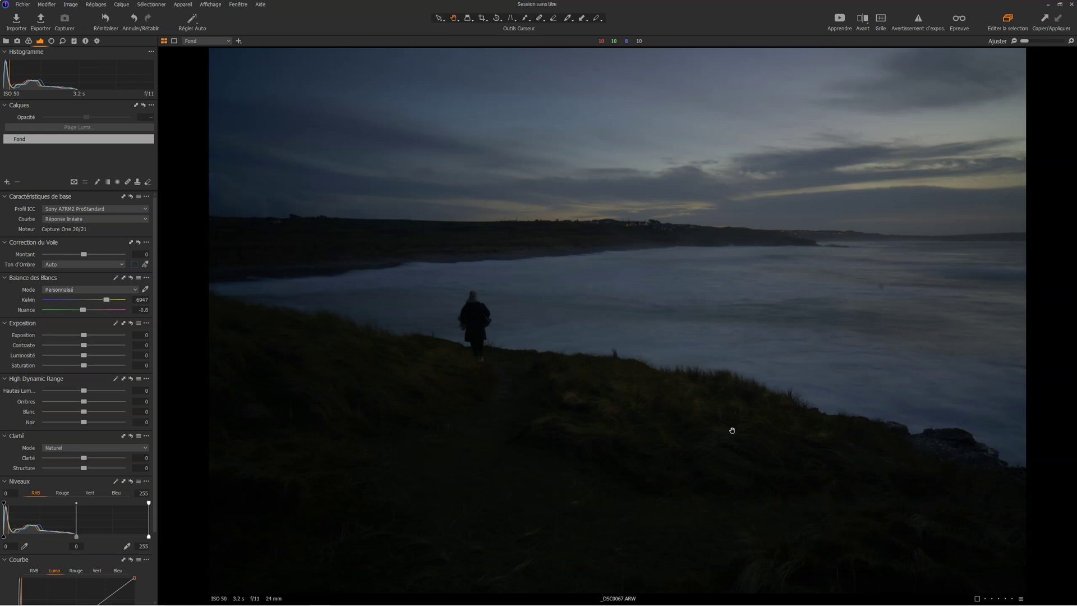
Raise the photo's exposure to 1, contrast to 14 and brightness (Luminosité) to 28 with Speed Edit.
left_click_drag(403, 404, 628, 587)
key("w")
key("e")
scroll(628, 587, "up", 9)
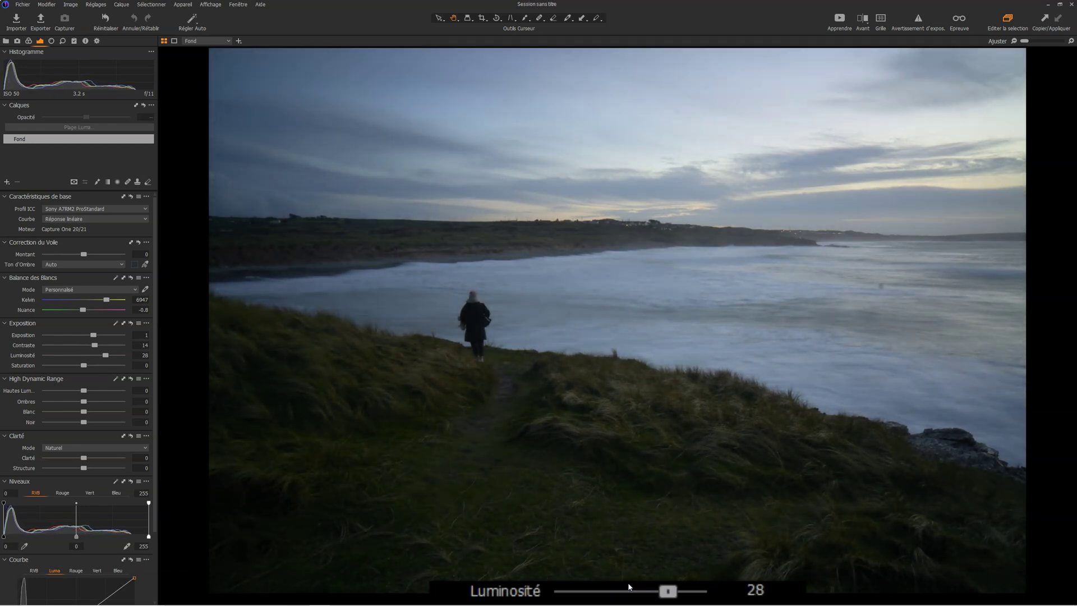
Raise the photo's saturation to 39 with Speed Edit.
key("r")
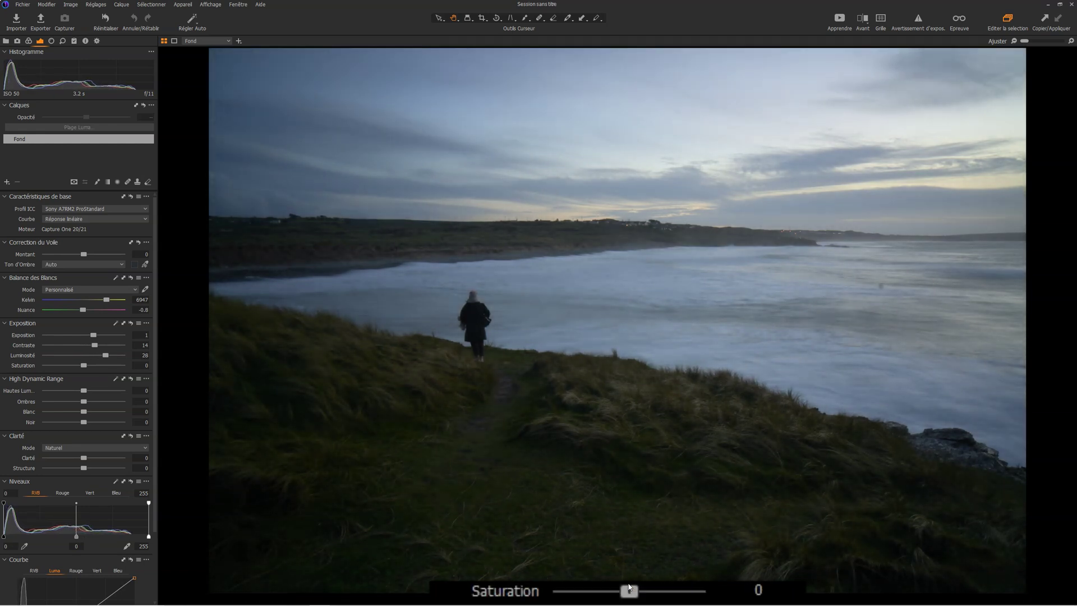
scroll(629, 587, "up", 12)
scroll(629, 586, "up", 3)
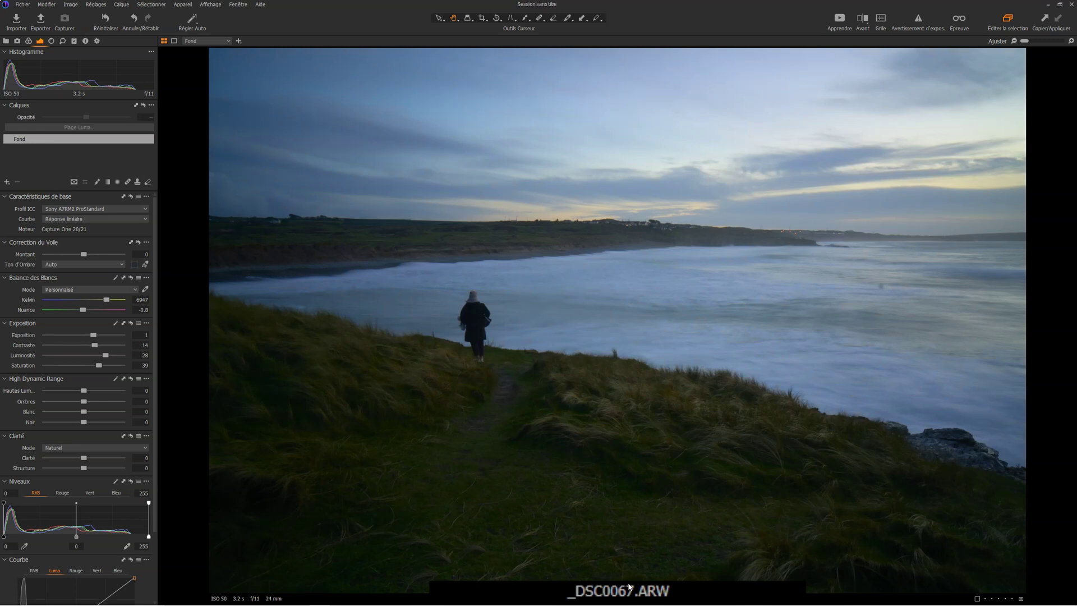
key("y")
key("y")
Set the High Dynamic Range highlights to -72 and shadows to 13 with Speed Edit.
key("a")
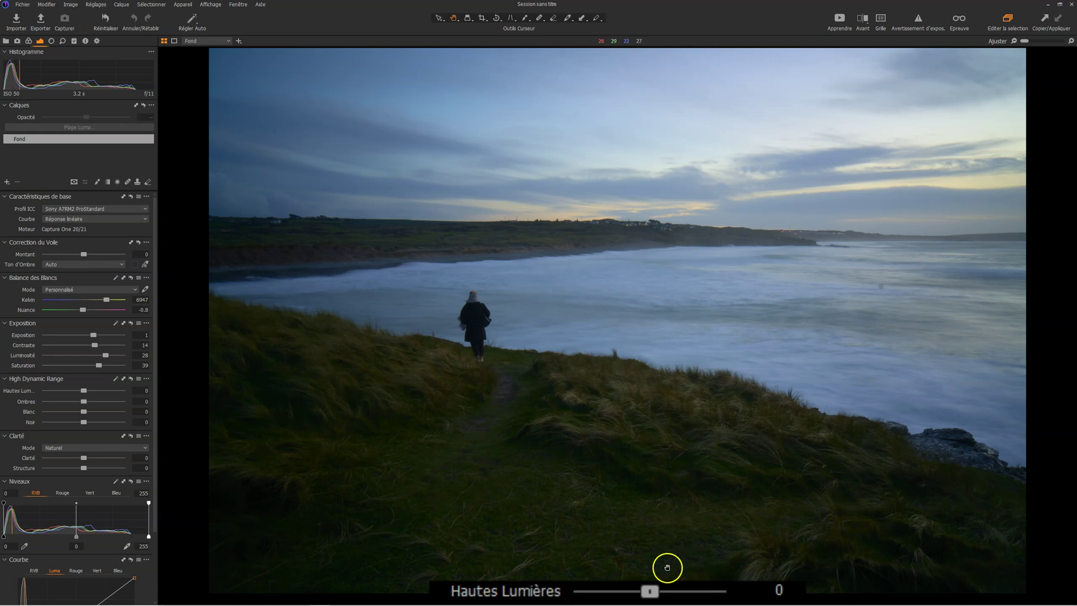
scroll(640, 567, "down", 5)
scroll(642, 569, "down", 8)
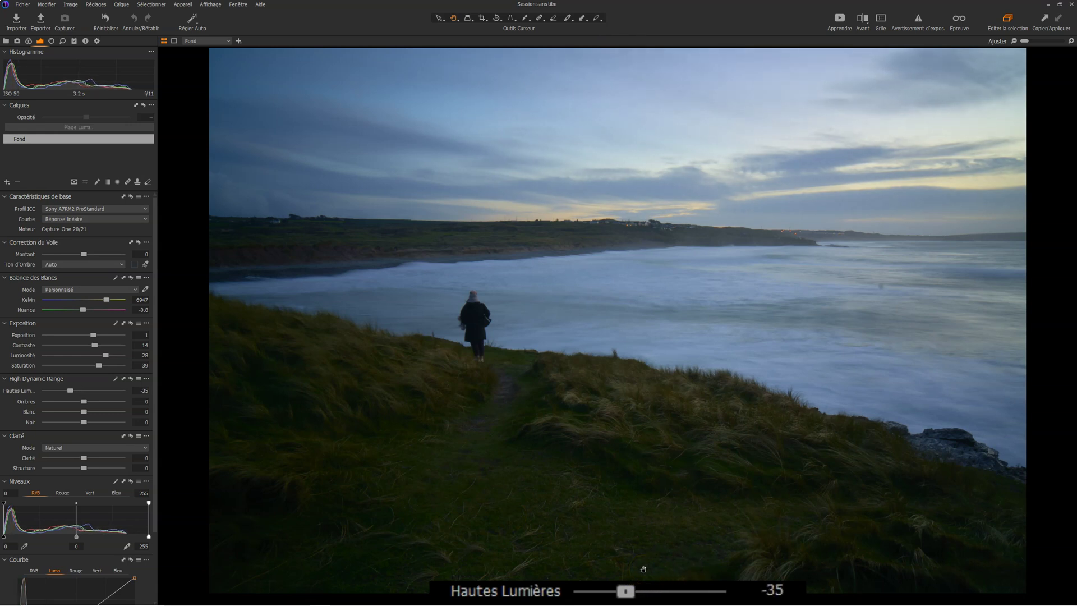
scroll(578, 591, "down", 4)
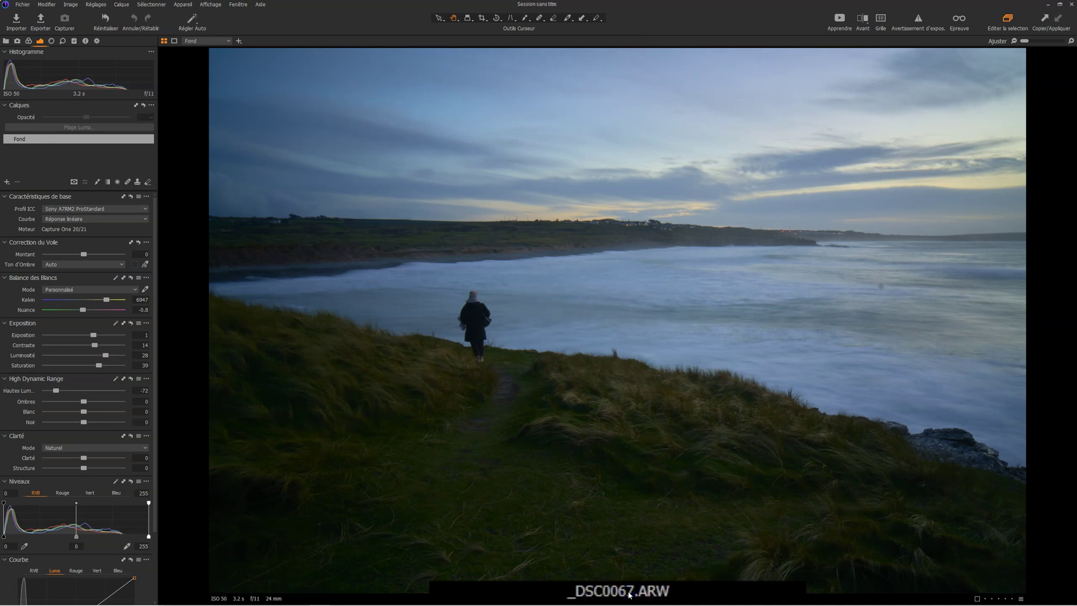
scroll(629, 594, "up", 6)
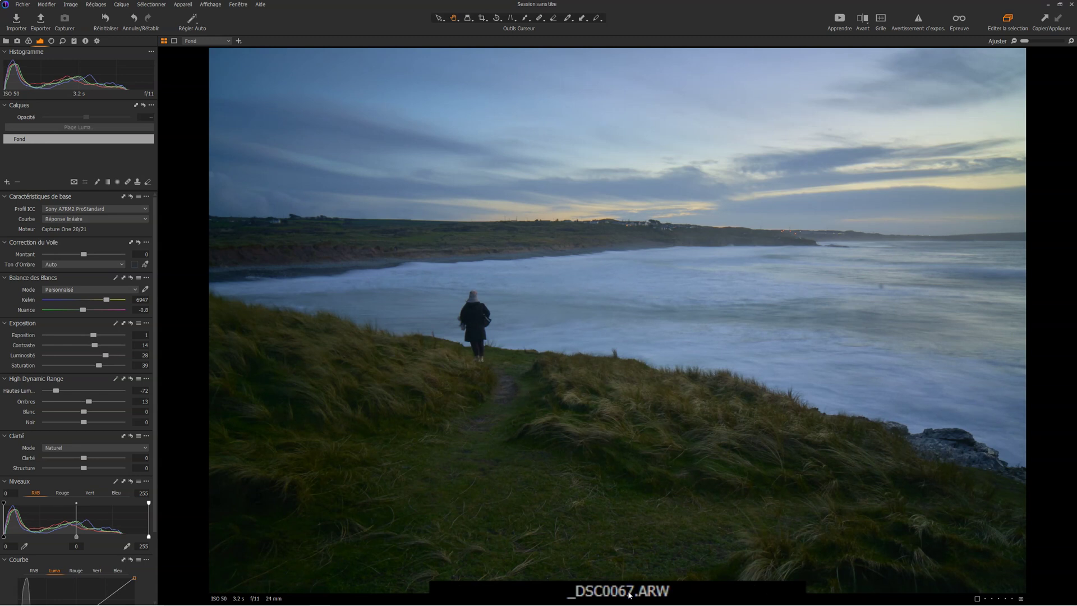
Set the High Dynamic Range white to 100 and black to 9 with Speed Edit.
key("d")
scroll(611, 586, "up", 10)
scroll(615, 582, "up", 5)
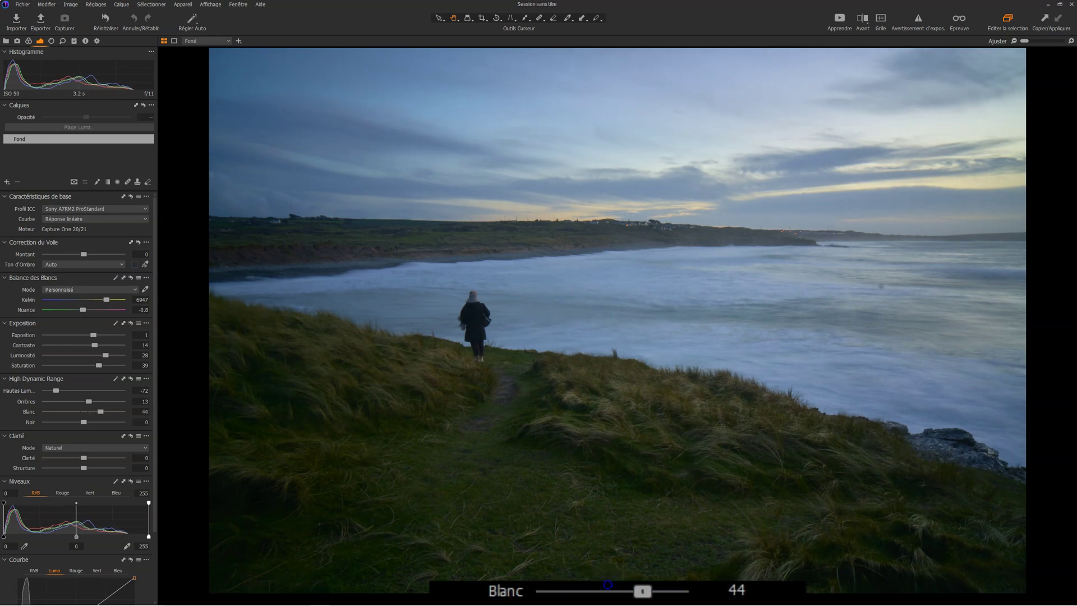
scroll(608, 585, "up", 15)
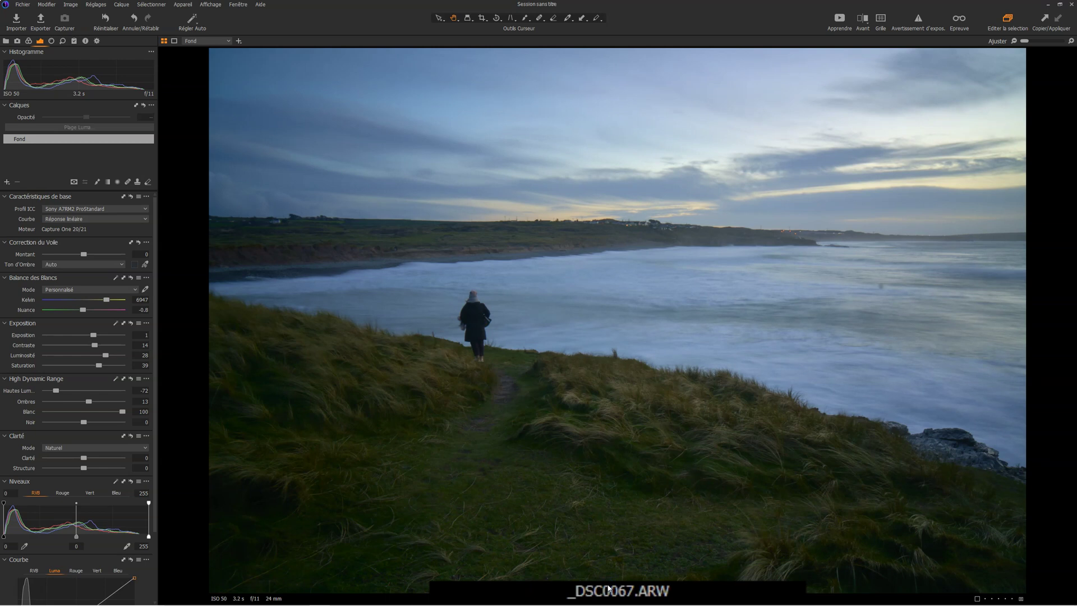
key("f")
scroll(606, 574, "up", 5)
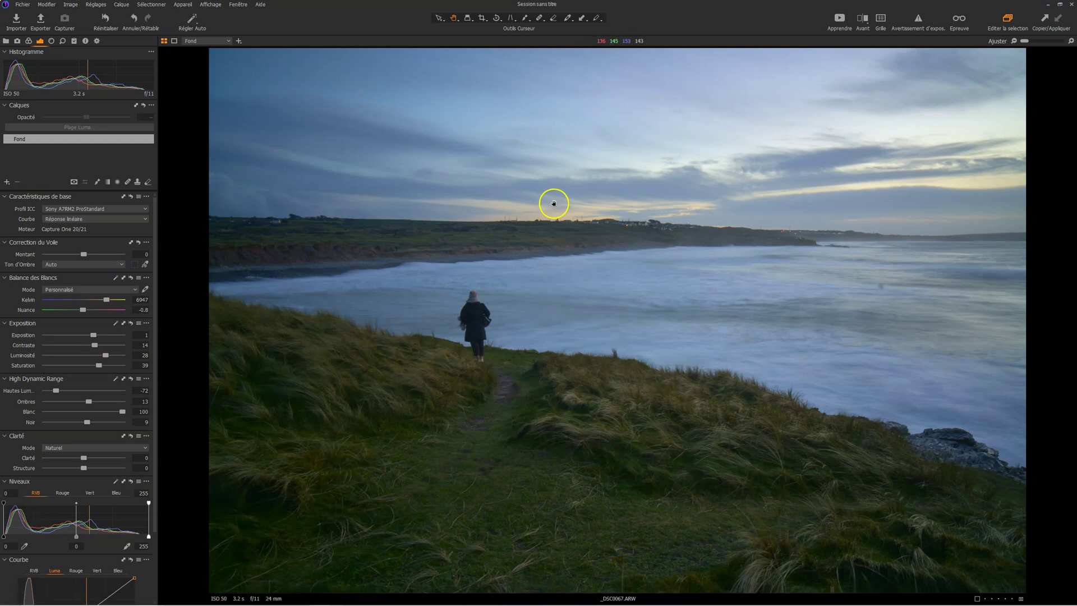
Set the dehaze amount (Correction du Voile) to 40.
left_click(544, 323)
left_click(88, 256)
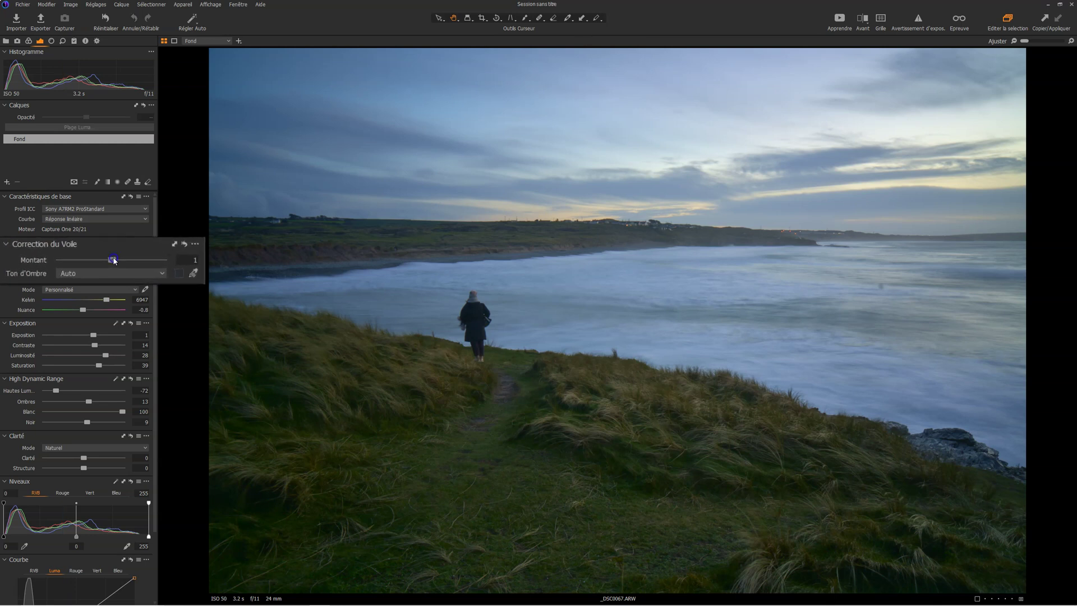
mouse_move(123, 259)
left_mouse_down()
mouse_move(145, 261)
mouse_move(132, 260)
left_mouse_up()
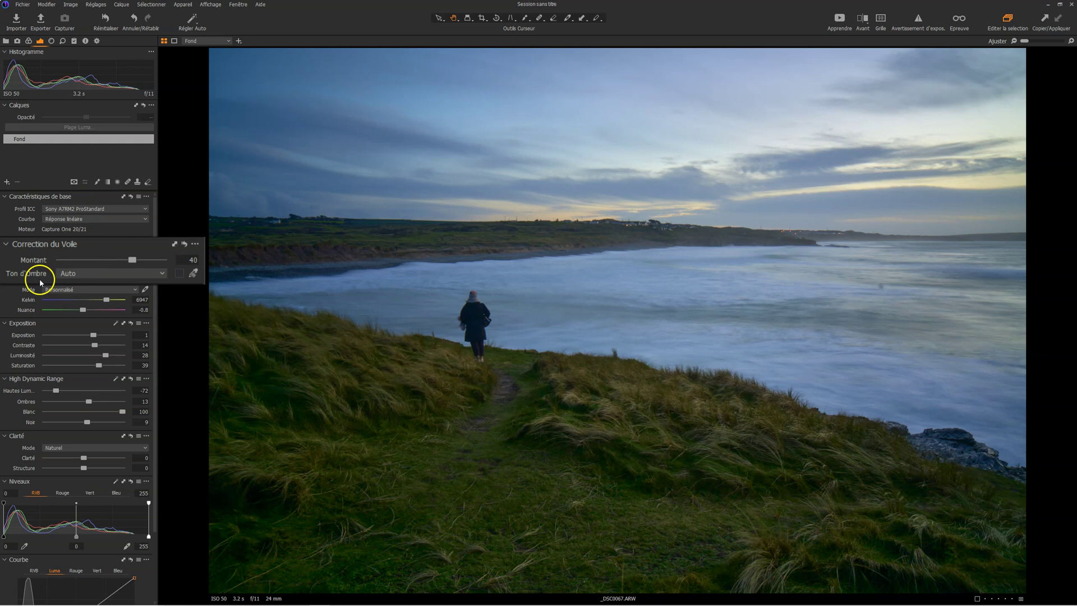
Switch the dehaze shadow tone (Ton d'Ombre) to Manuel and sample it from the grass in the foreground.
left_click(104, 276)
left_click(105, 280)
left_click(70, 282)
left_click(72, 284)
left_click(193, 273)
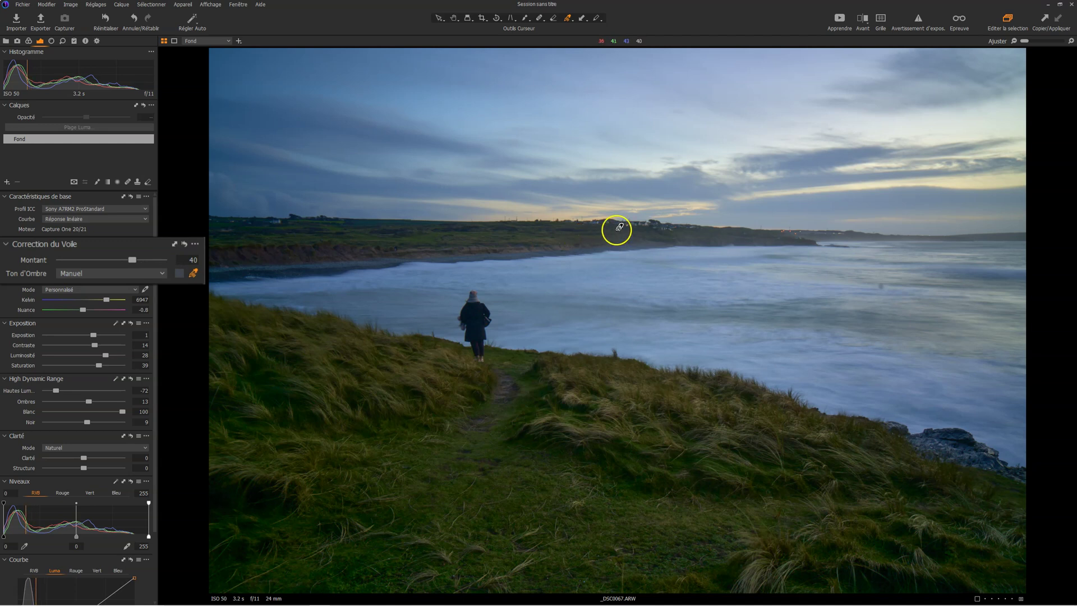
left_click(598, 390)
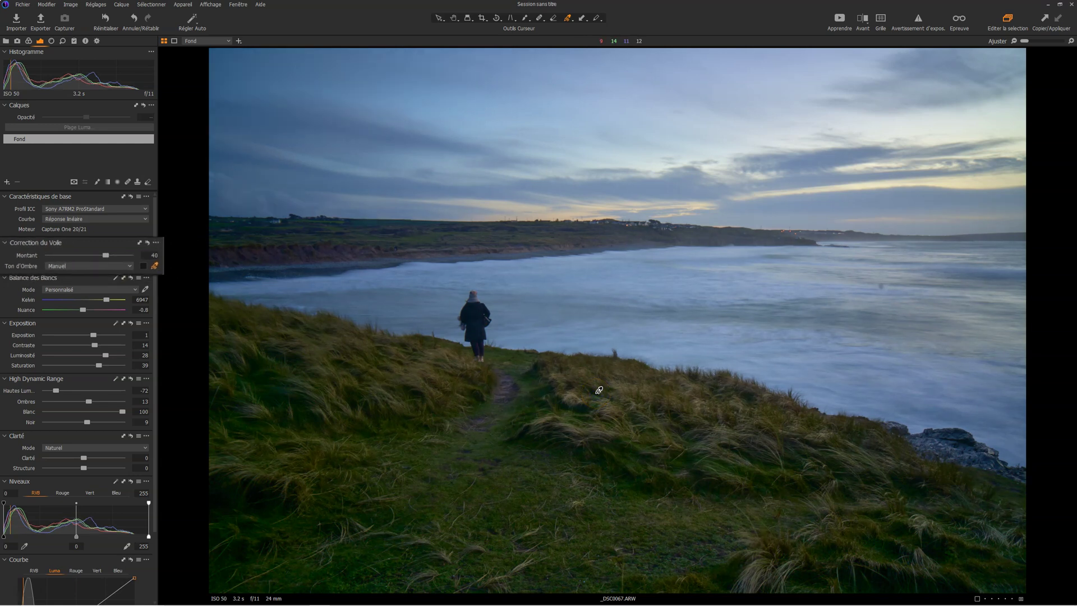
left_click(750, 418)
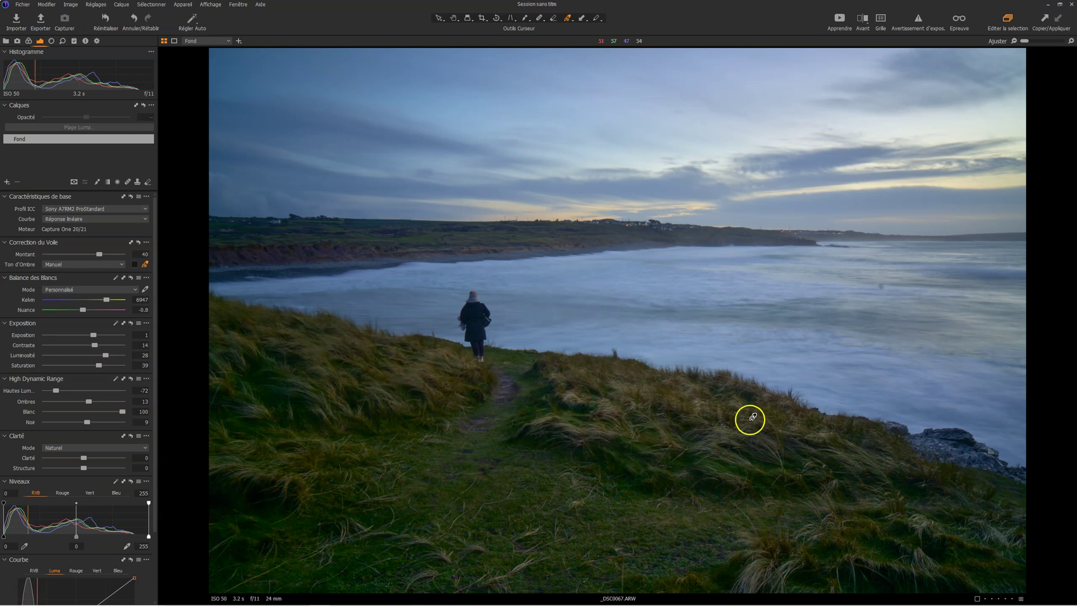
Resample the dehaze shadow tone from the path behind the walking figure, and set the exposure to 0.32 with Speed Edit.
left_click(527, 407)
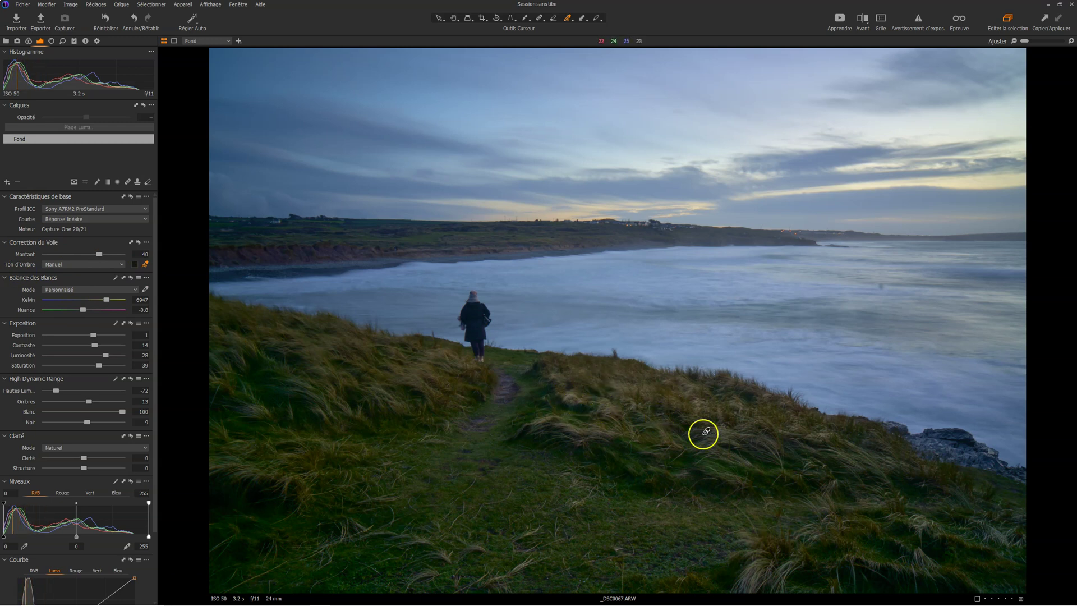
left_click(512, 385)
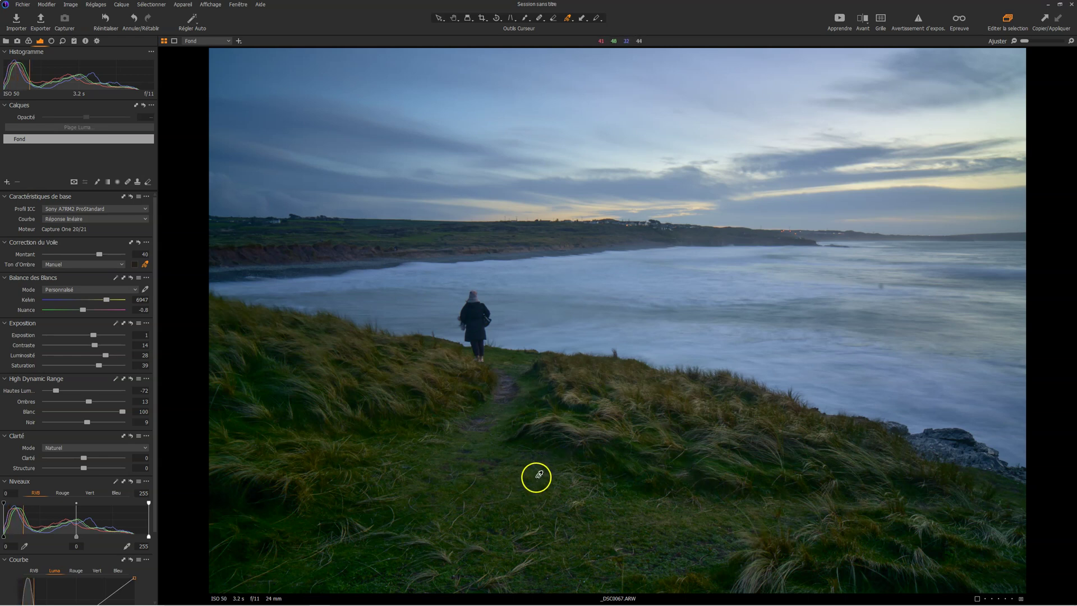
key("q")
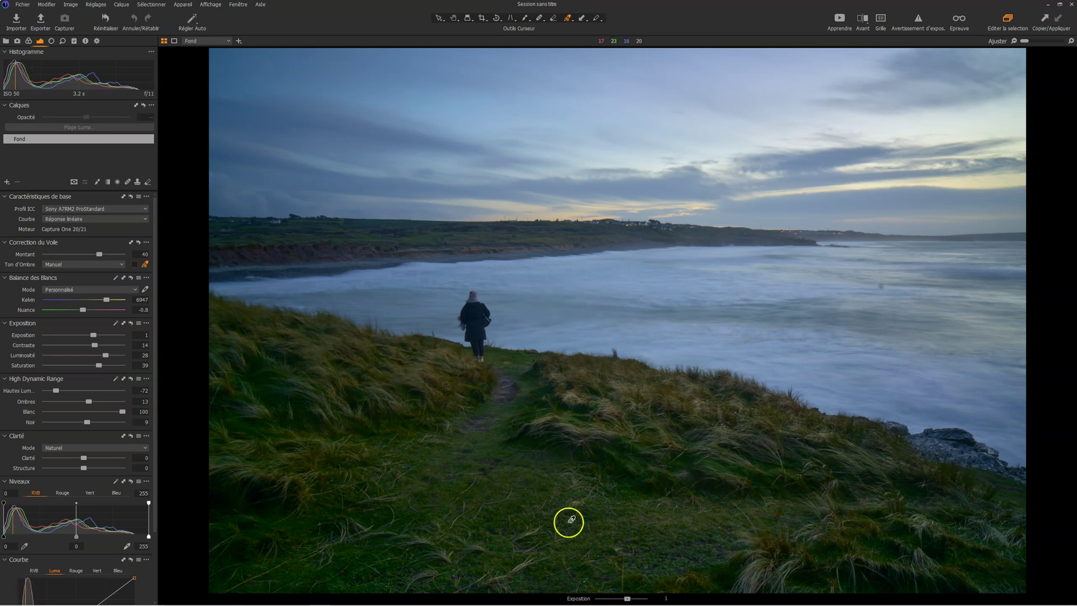
left_click_drag(626, 598, 623, 598)
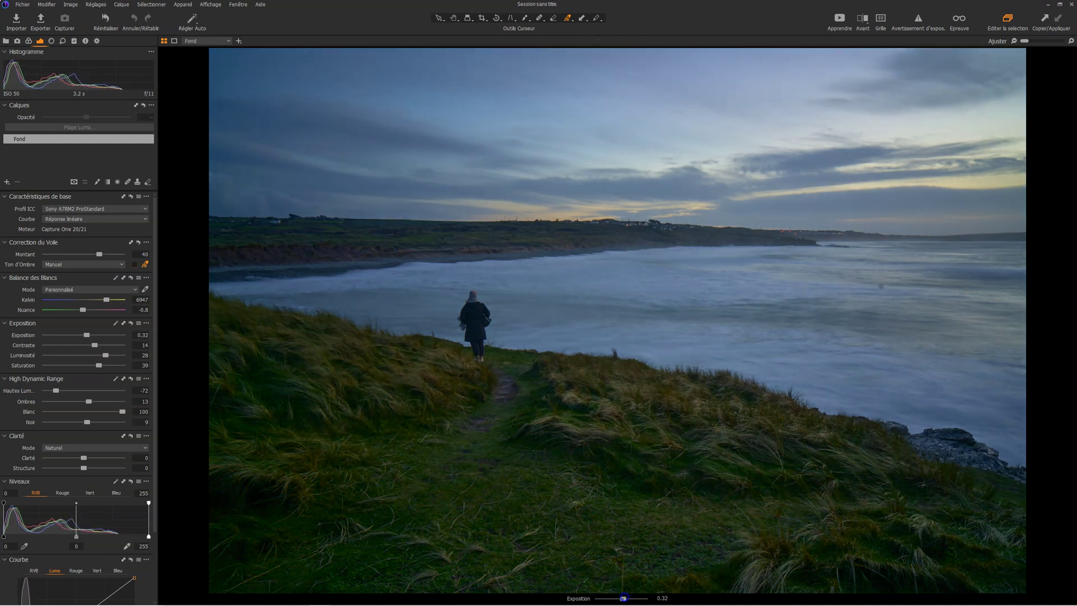
Set the clarity (Clarté) of the background layer to 11 with Speed Edit.
left_click(436, 347)
key("z")
left_click(671, 503)
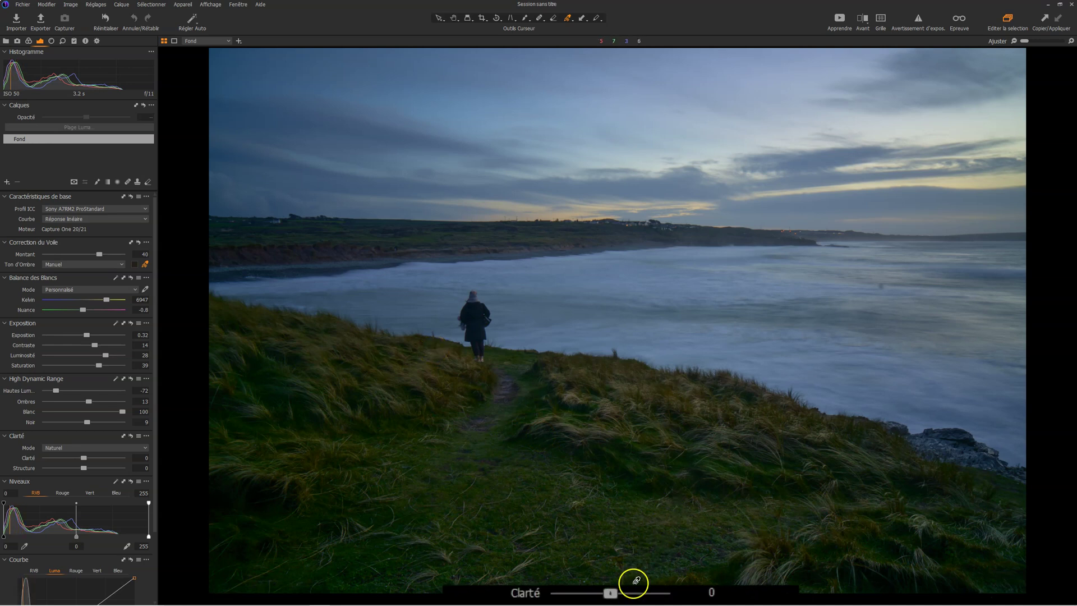
mouse_move(615, 593)
left_mouse_down()
mouse_move(643, 588)
mouse_move(616, 593)
left_mouse_up()
left_click_drag(583, 550, 606, 555)
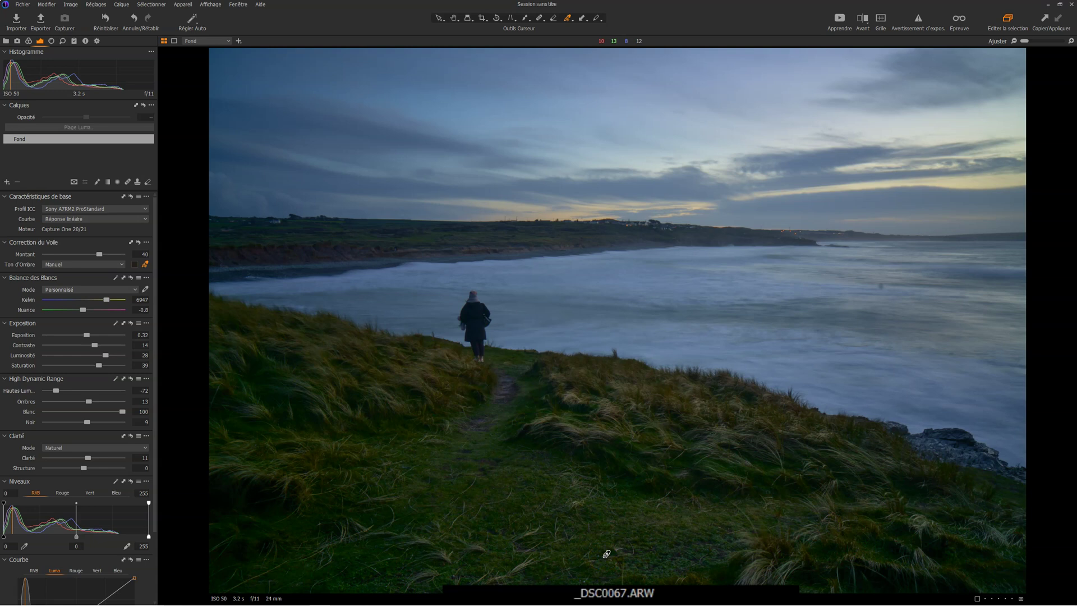
Set the highlight level to 215 and the midtone level to -0.07 with Speed Edit.
key("c")
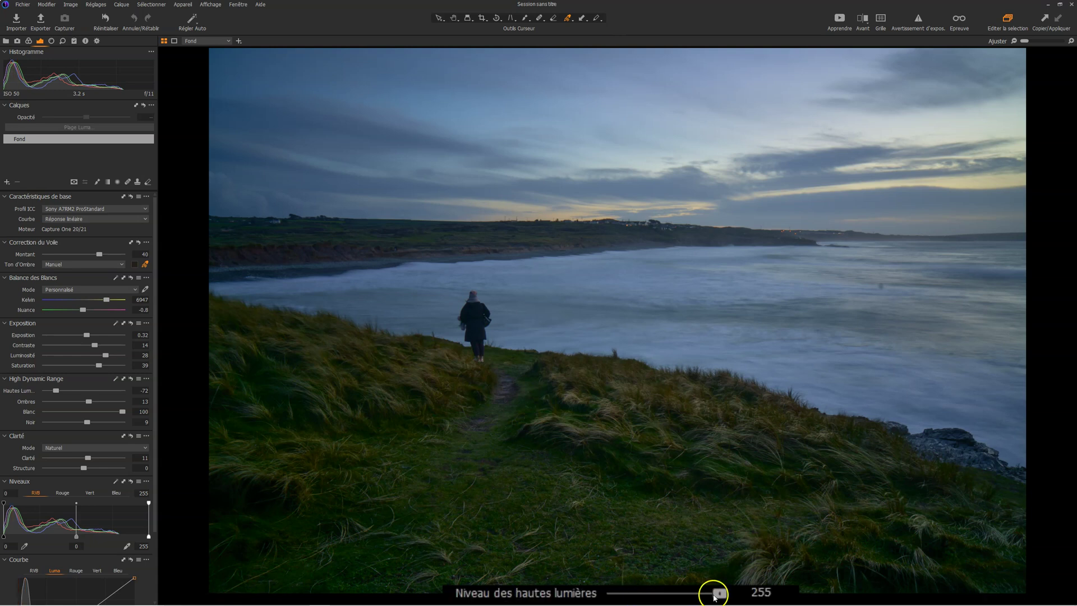
left_click_drag(719, 593, 702, 592)
key("x")
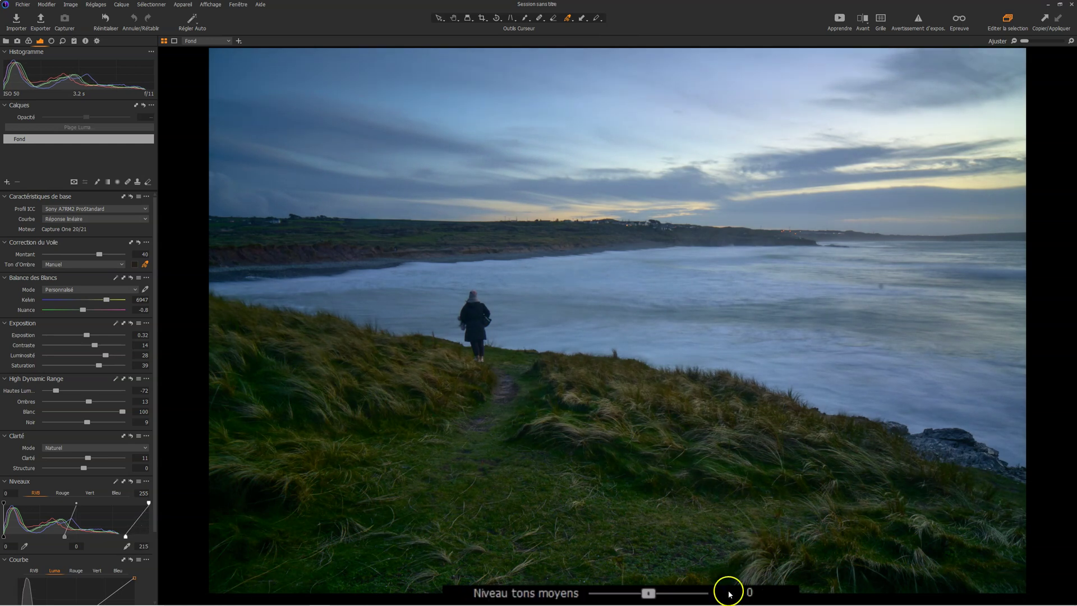
left_click_drag(623, 593, 593, 593)
Set the shadow level (Niveau des ombres) to 0 with Speed Edit.
key("3")
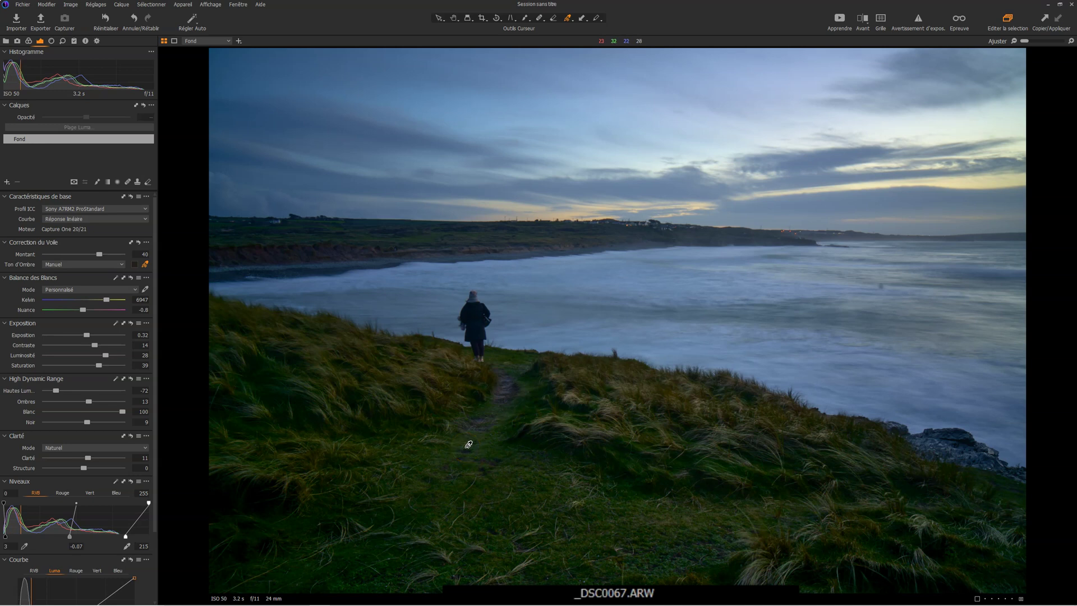
left_click(539, 505)
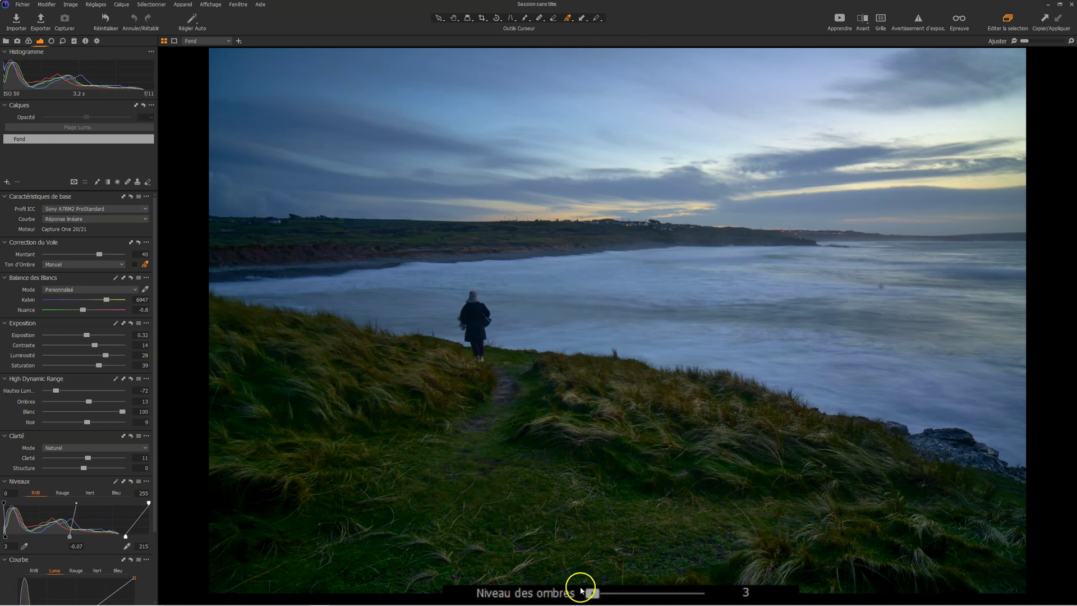
left_click_drag(589, 596, 585, 596)
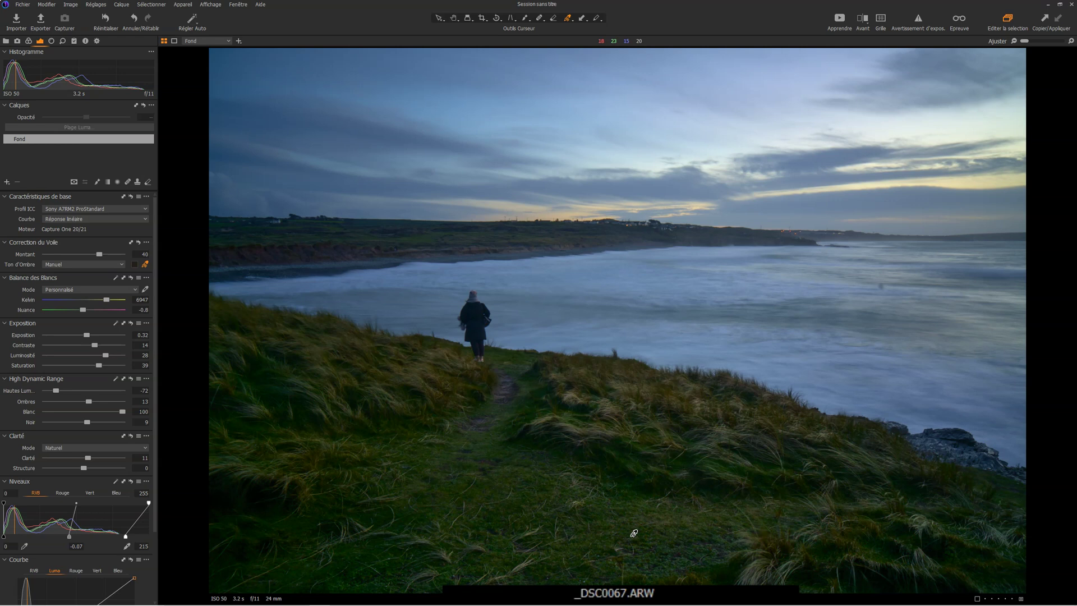
Set the High Dynamic Range black to 12 and the saturation to 23 with Speed Edit.
mouse_move(606, 589)
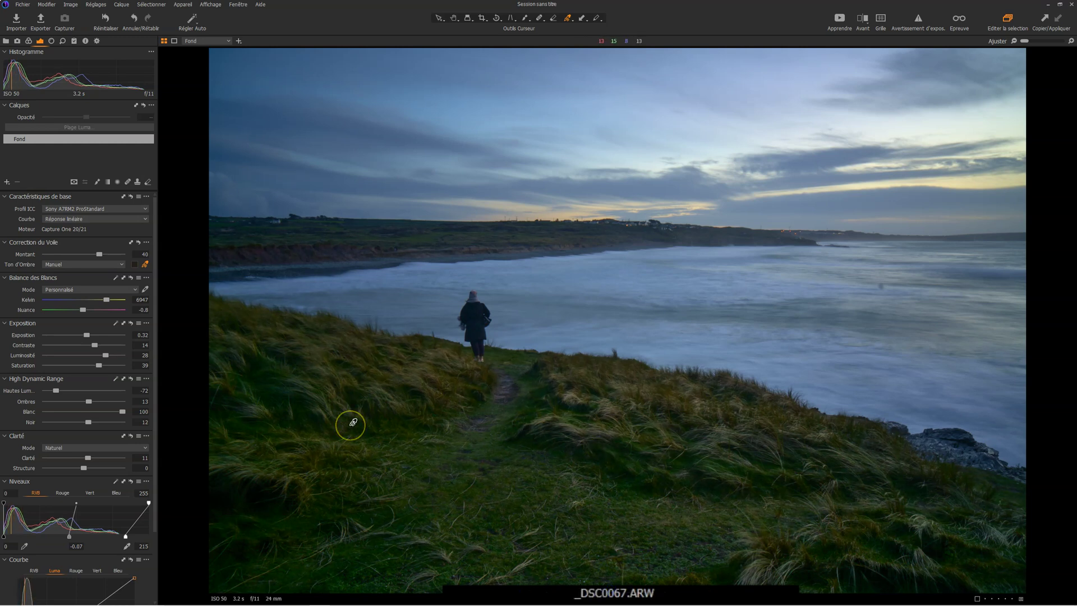
key("r")
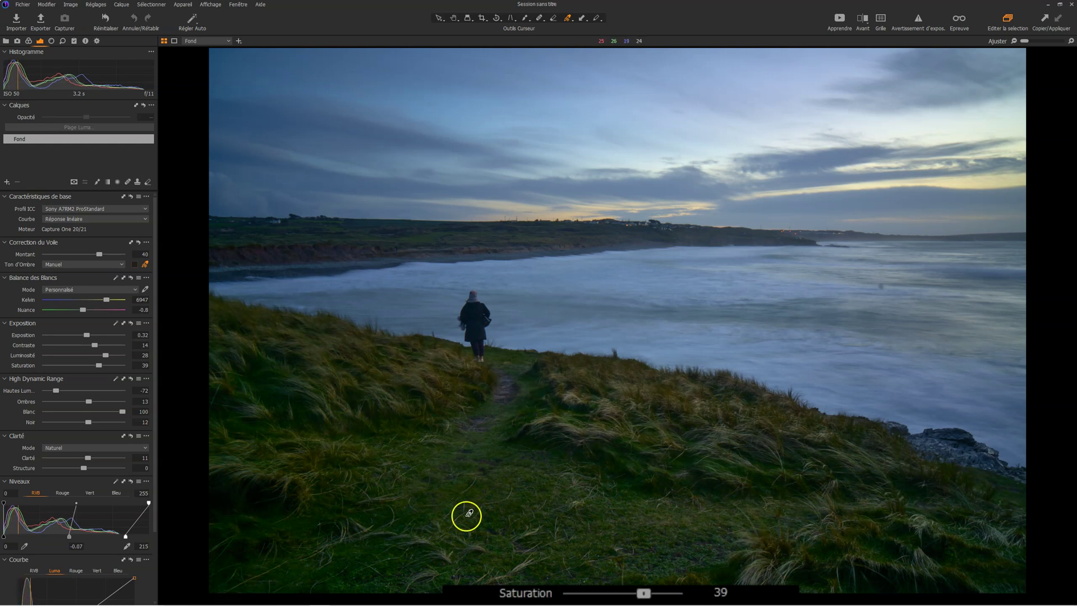
left_click_drag(646, 592, 645, 592)
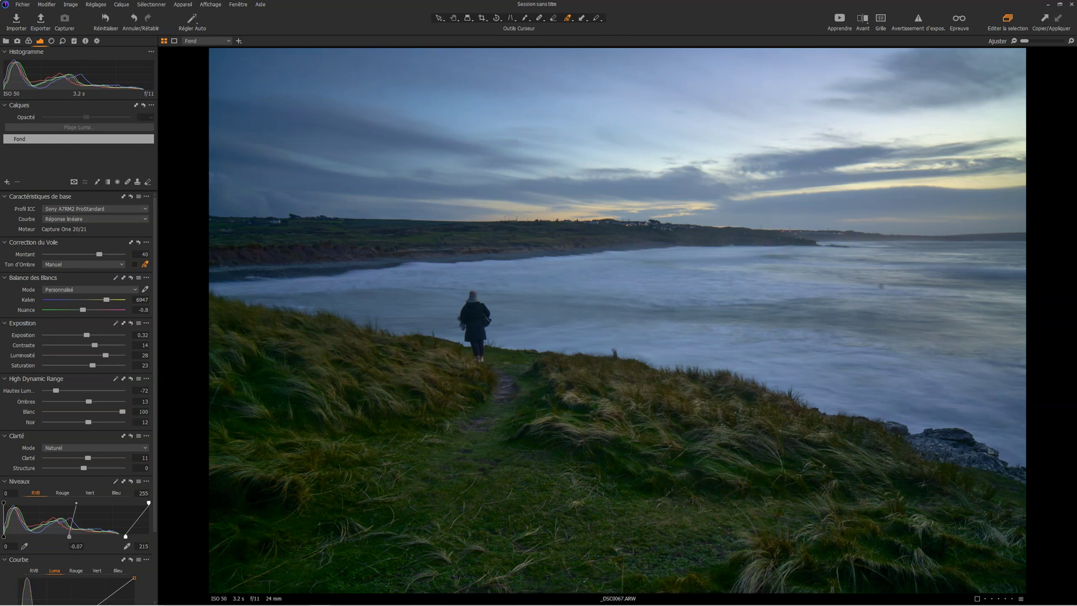
Remove the small dark dust spot over the sea with the healing tool, and switch back to the pan tool.
left_click(537, 21)
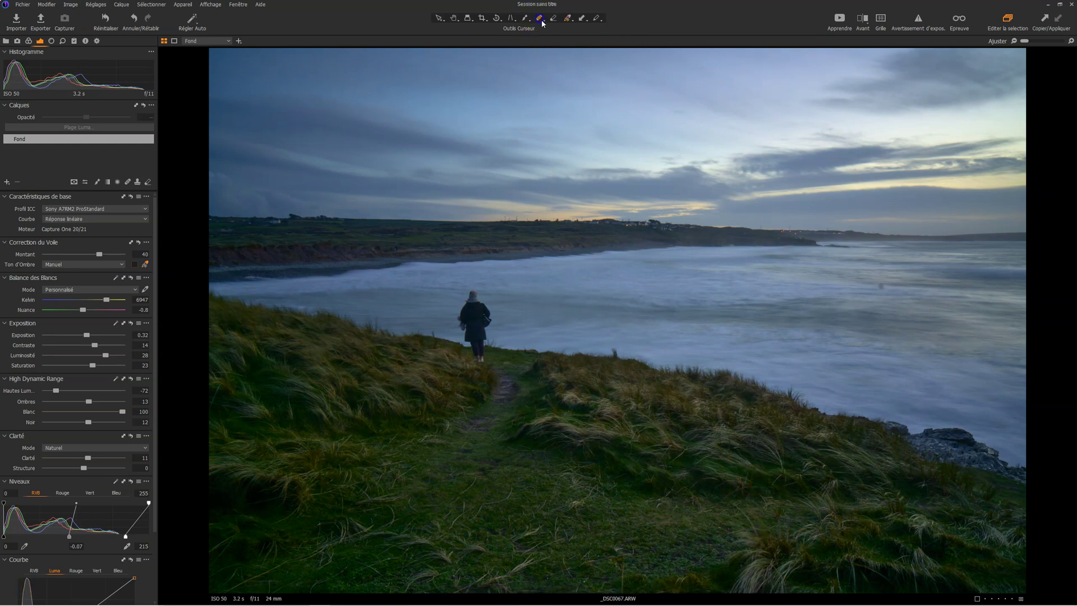
left_click(881, 287)
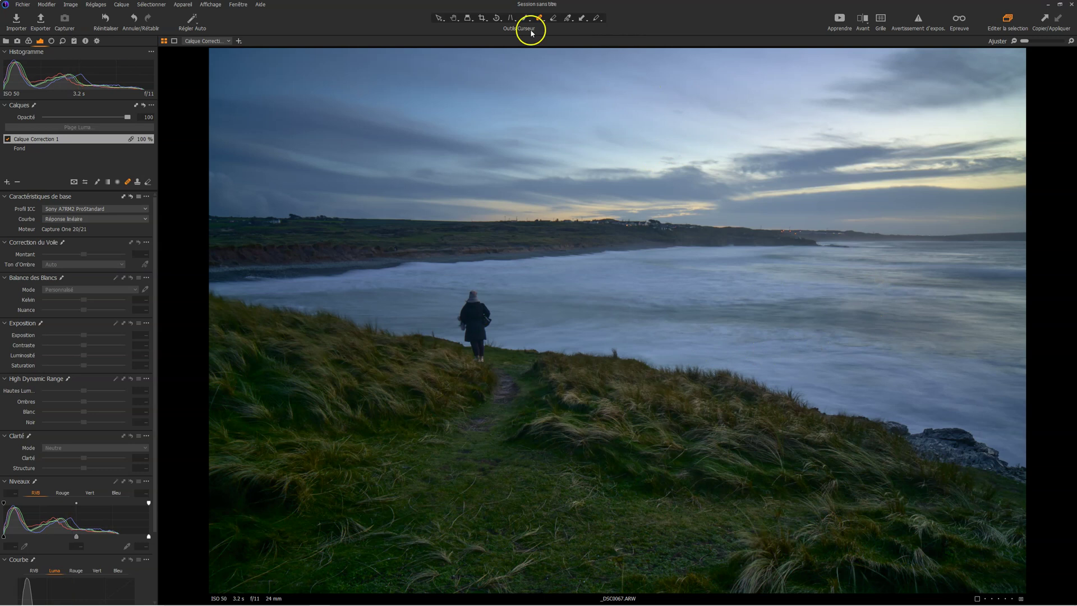
left_click(455, 19)
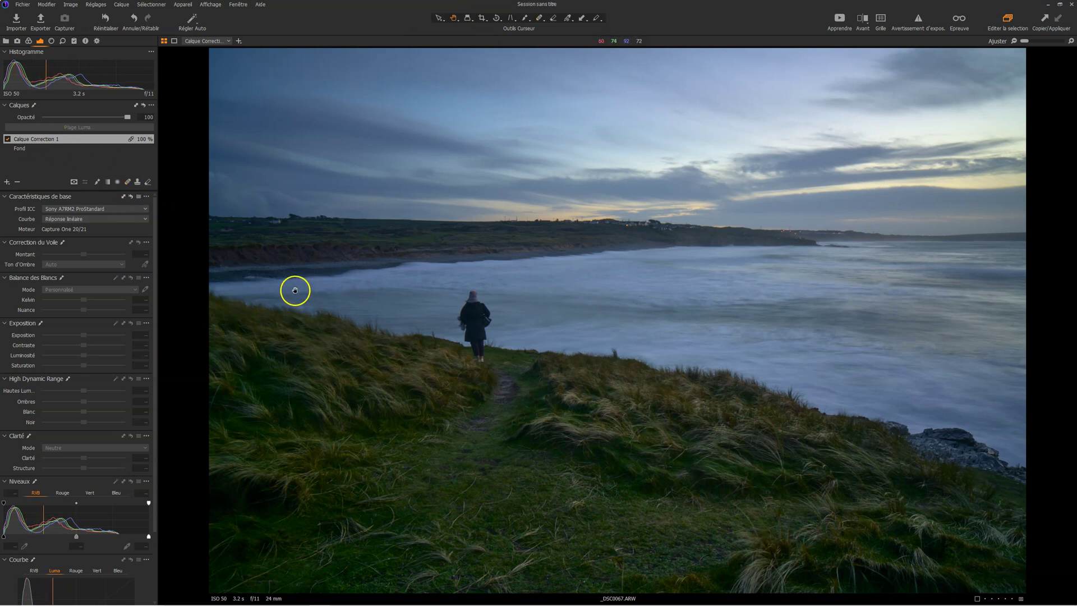
Activate the linear gradient mask tool and examine the descriptions of the linear gradient, radial gradient and healing mask tools.
left_click(108, 182)
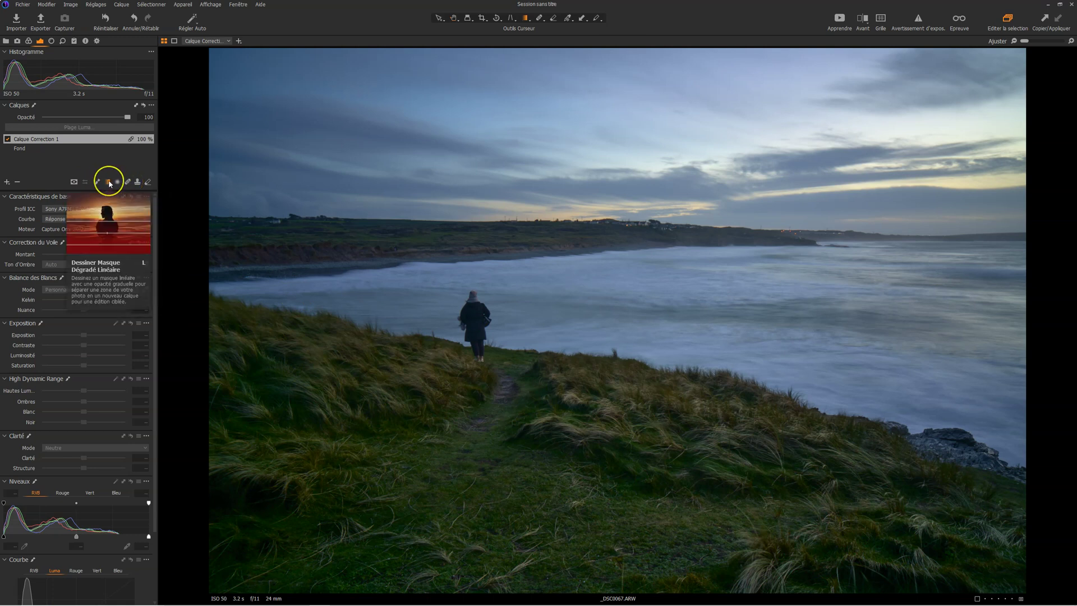
left_click(110, 182)
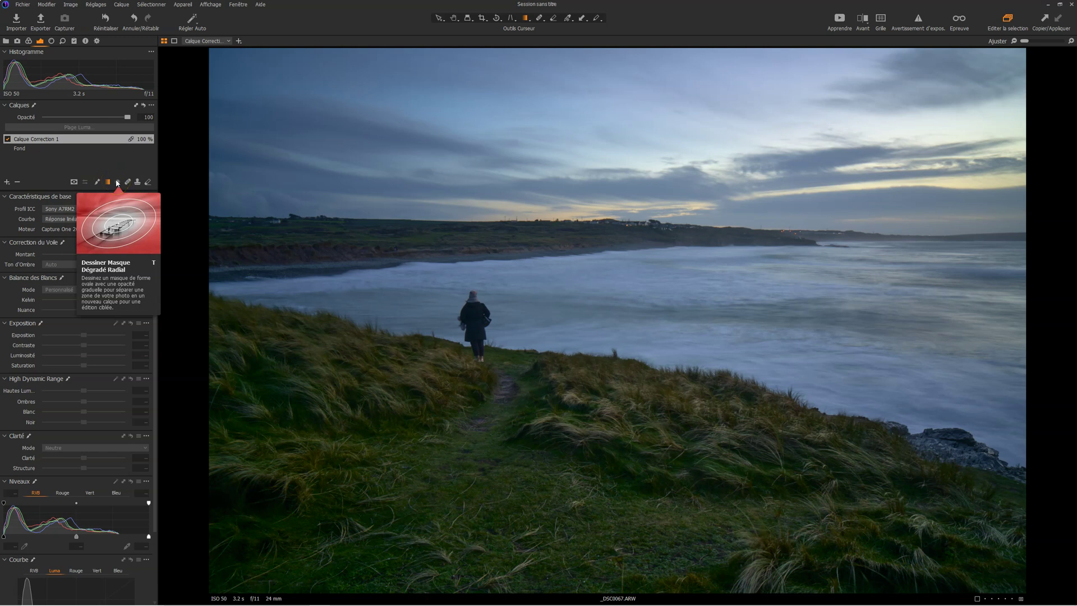
left_click(127, 182)
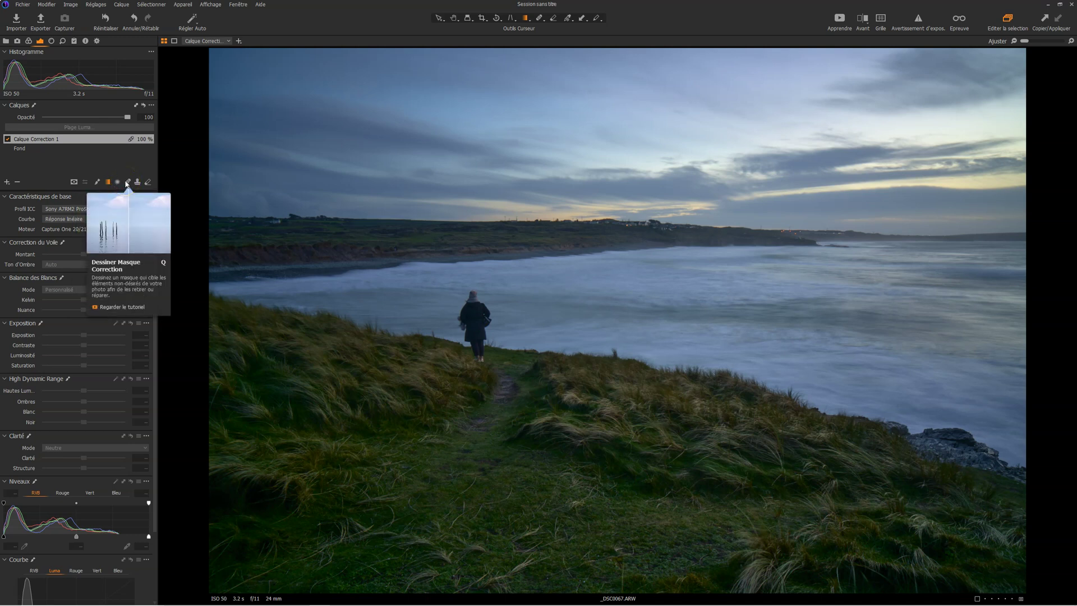
left_click(109, 182)
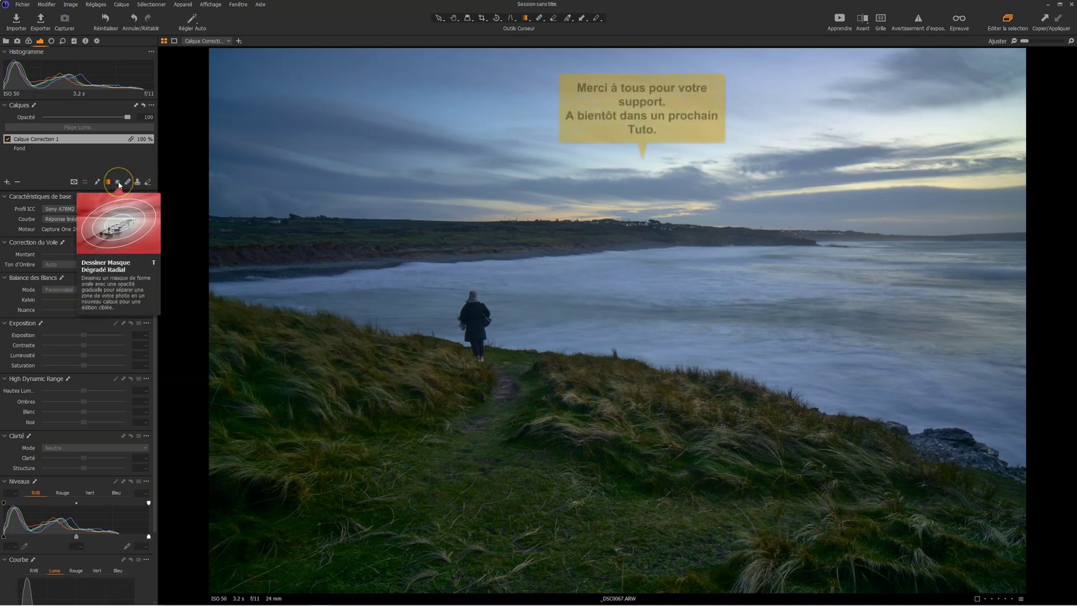